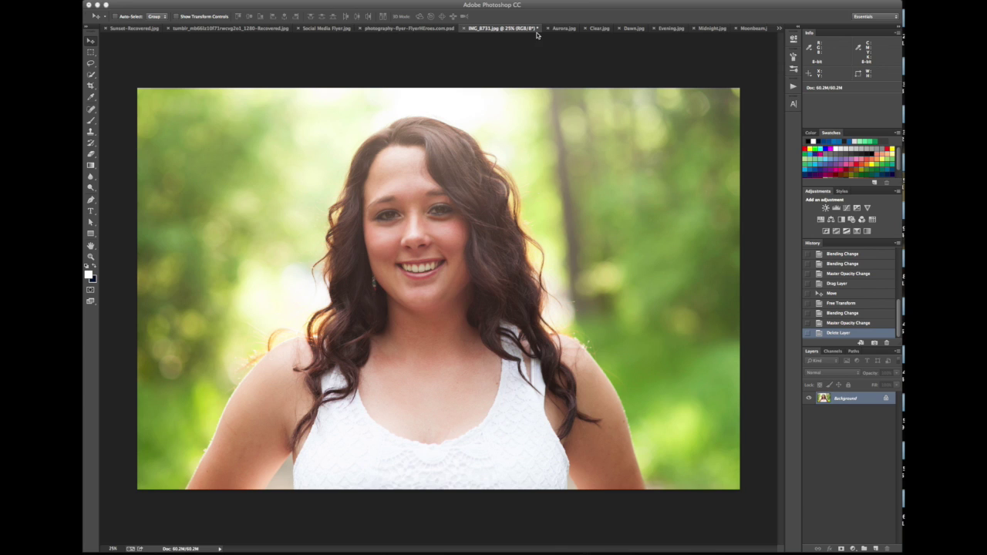
# Step: Page through the Aurora, Clear, Dawn, Evening, Midnight and Moonbeam gradients, then show Sunbeam.jpg
pyautogui.click(564, 29)
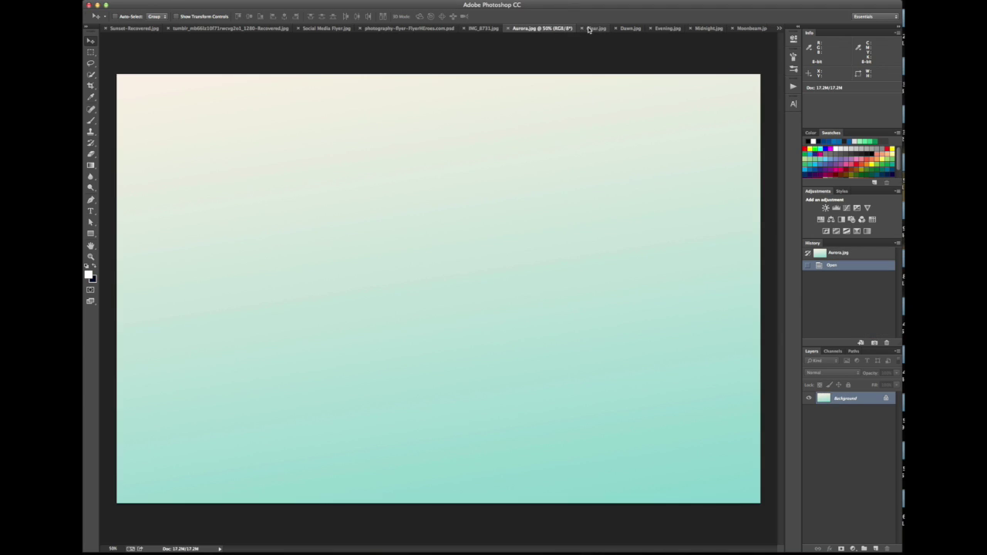
pyautogui.click(593, 30)
pyautogui.click(626, 31)
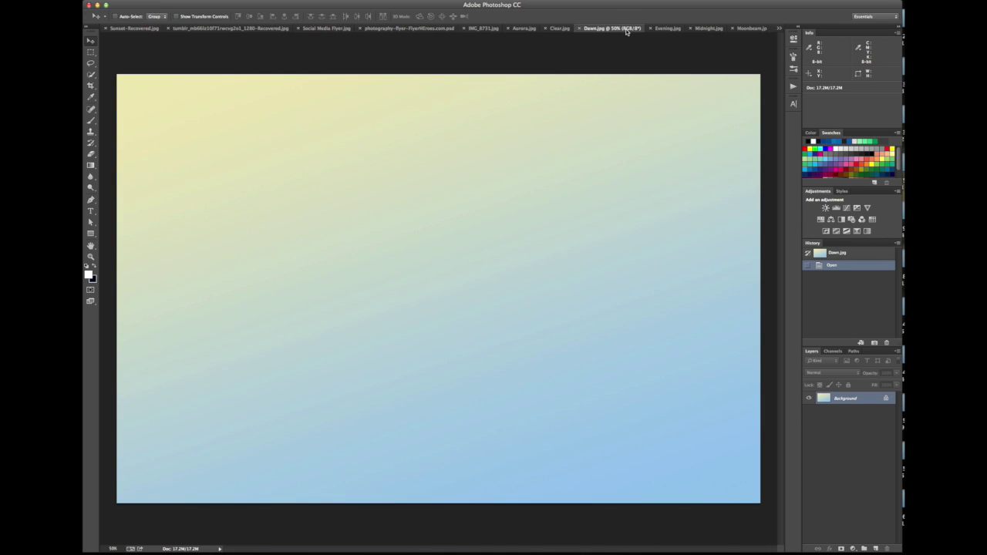
pyautogui.click(668, 30)
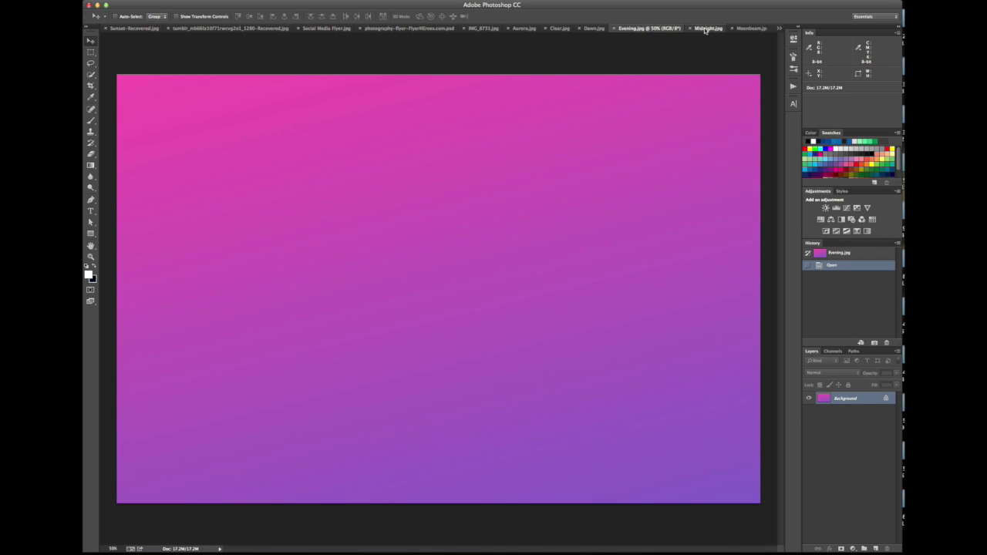
pyautogui.click(706, 29)
pyautogui.click(752, 29)
pyautogui.click(779, 28)
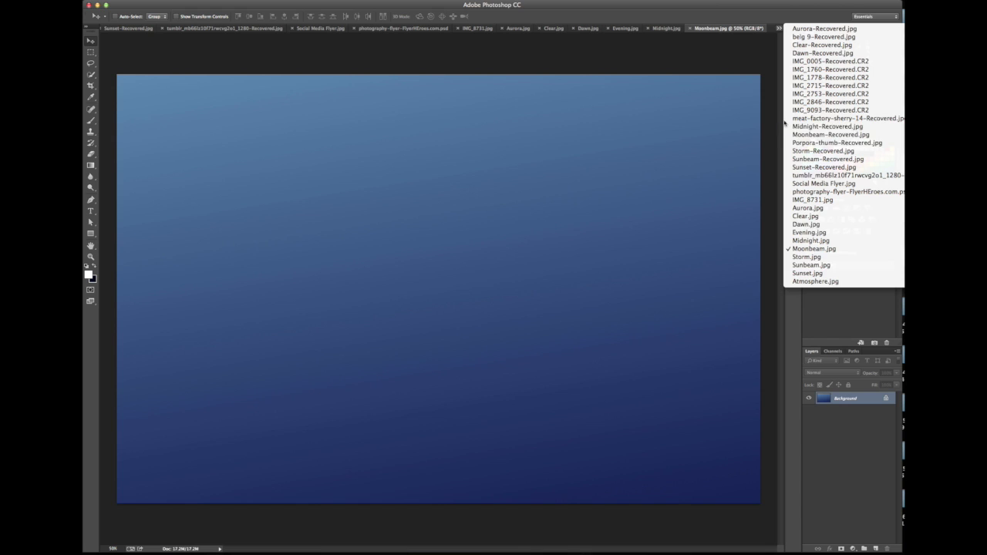
pyautogui.click(811, 265)
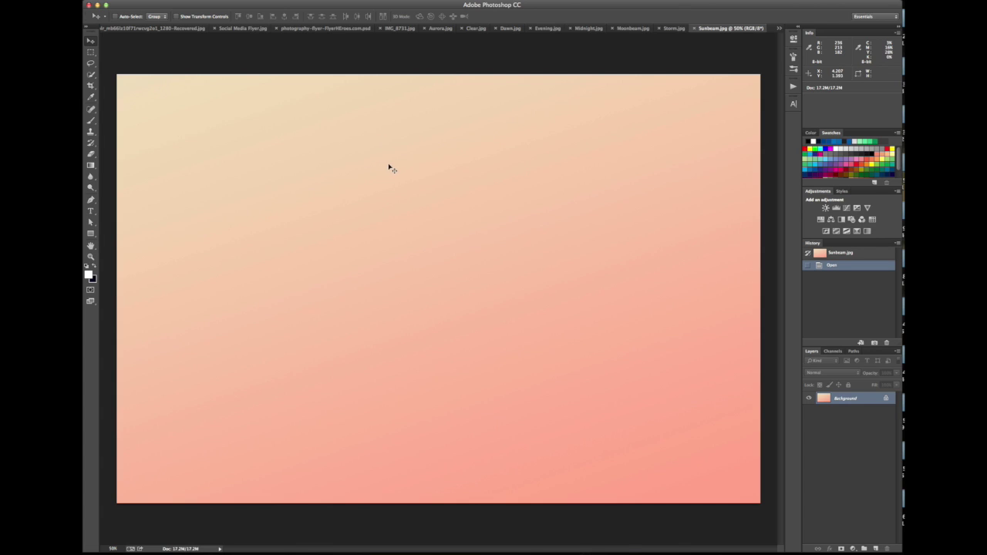
# Step: Copy the Sunbeam gradient onto the IMG_8731 portrait as a new layer
pyautogui.click(490, 96)
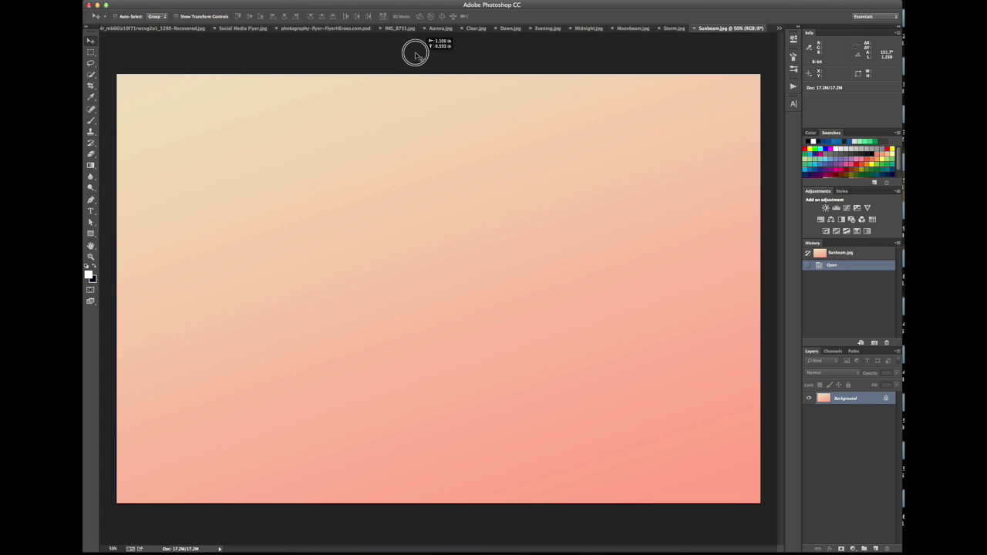
pyautogui.click(403, 29)
pyautogui.moveTo(399, 270); pyautogui.dragTo(399, 273)
pyautogui.moveTo(394, 338); pyautogui.dragTo(453, 277)
# Step: Stretch the gradient layer corner to corner so it covers the whole photo
pyautogui.hotkey('ctrl', 't')
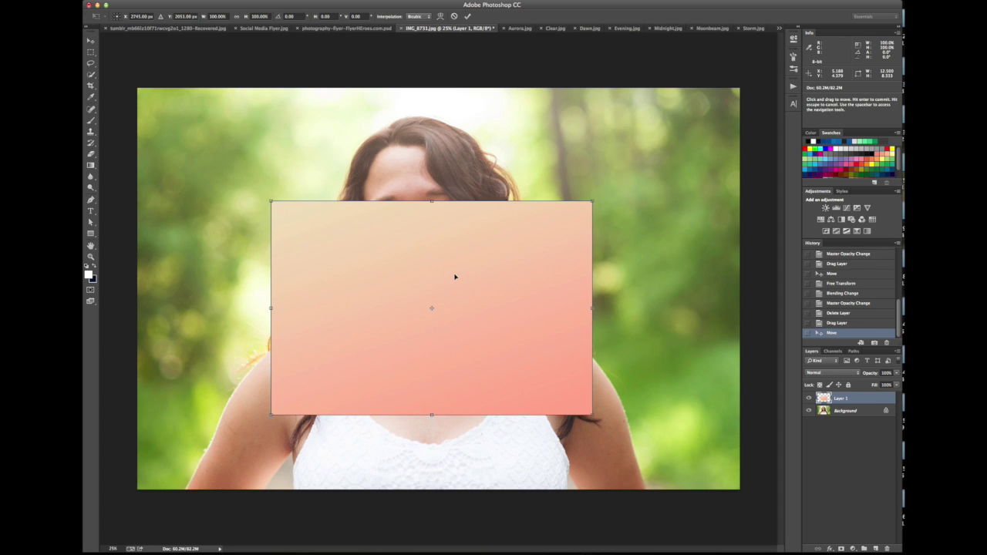
pyautogui.moveTo(272, 203); pyautogui.dragTo(138, 88)
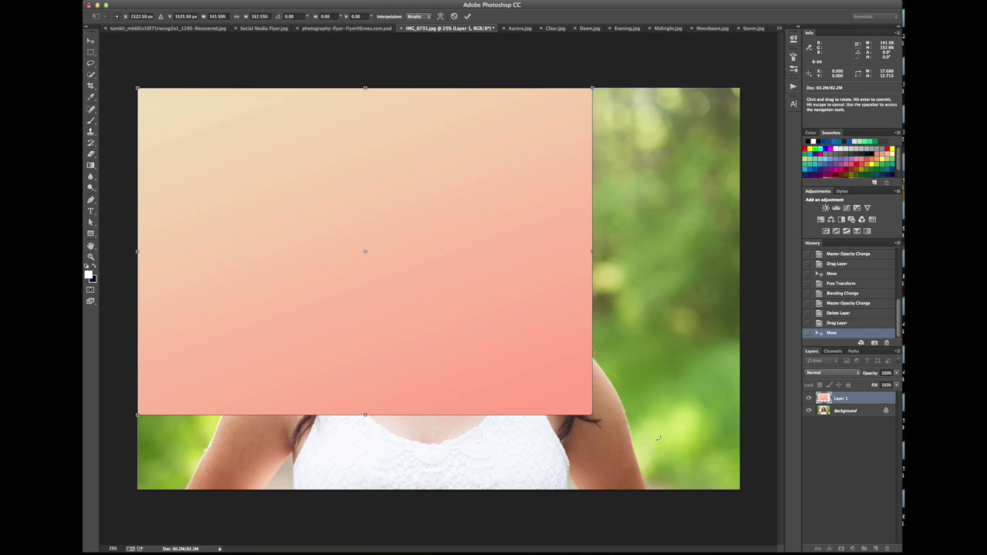
pyautogui.moveTo(593, 415); pyautogui.dragTo(741, 487)
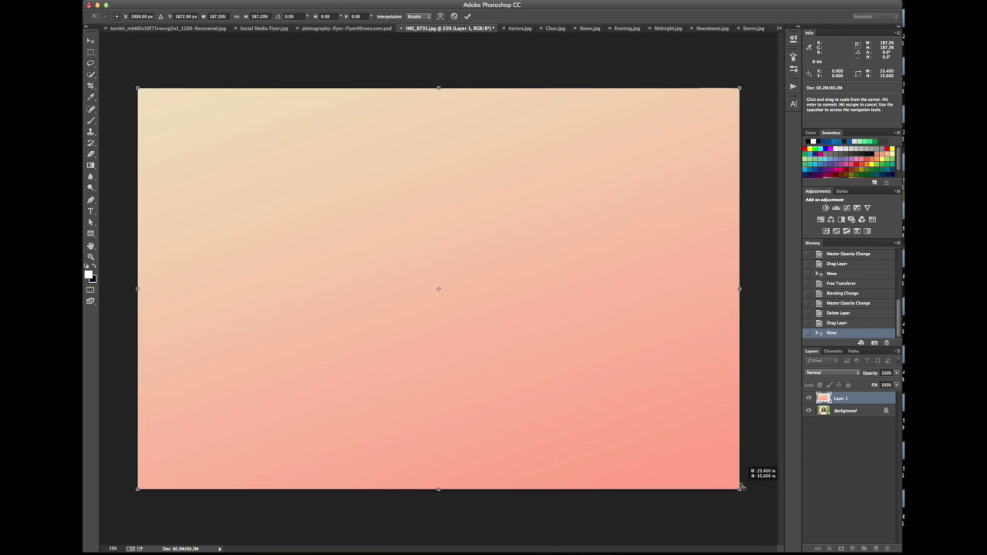
pyautogui.press('Return')
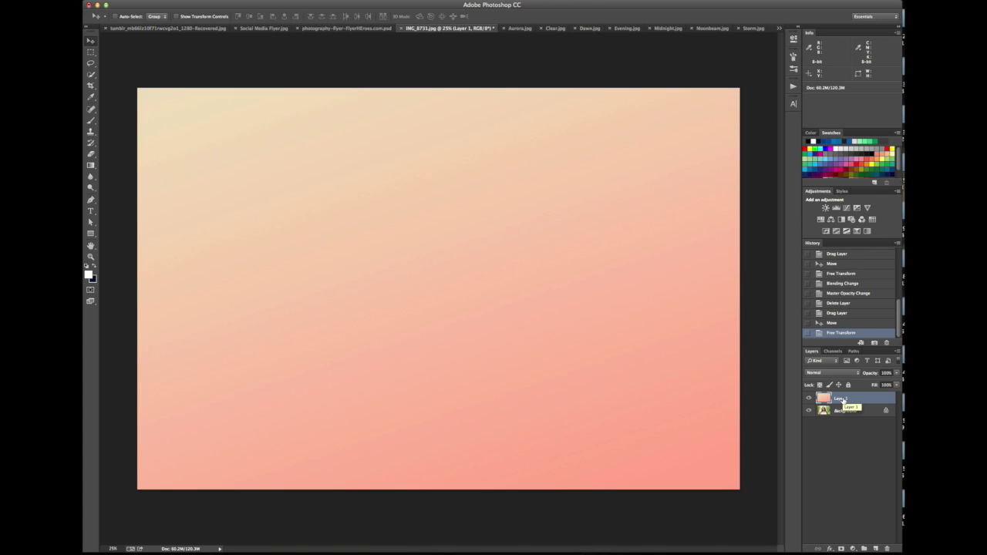
# Step: Try Multiply, Linear Burn and Darker Color, then settle on Soft Light for the gradient layer
pyautogui.click(827, 373)
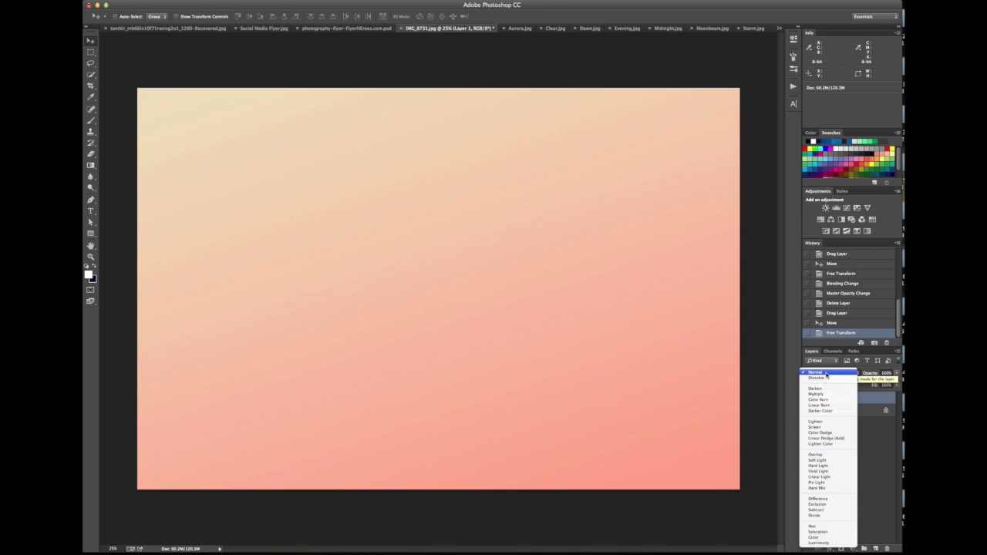
pyautogui.click(830, 375)
pyautogui.click(821, 374)
pyautogui.click(816, 394)
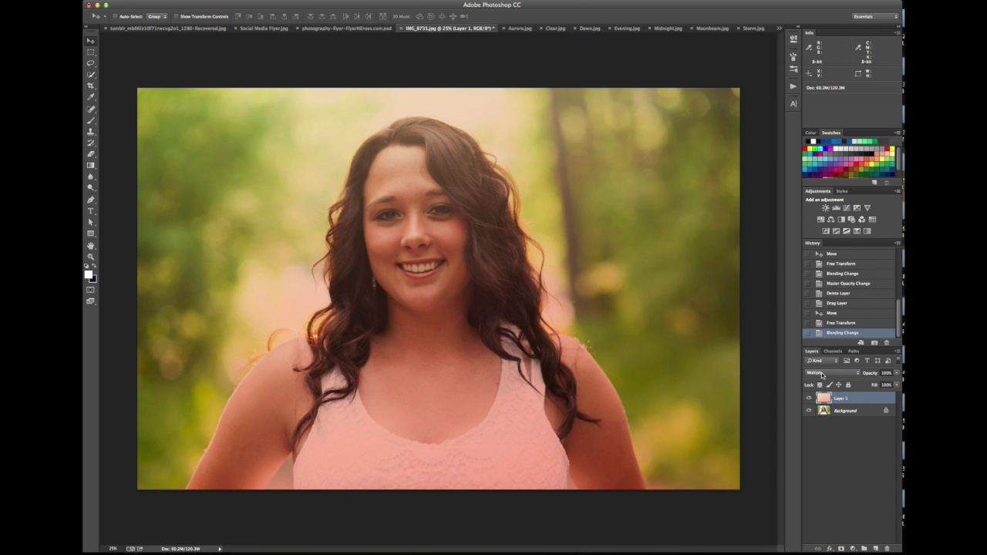
pyautogui.click(822, 375)
pyautogui.click(823, 384)
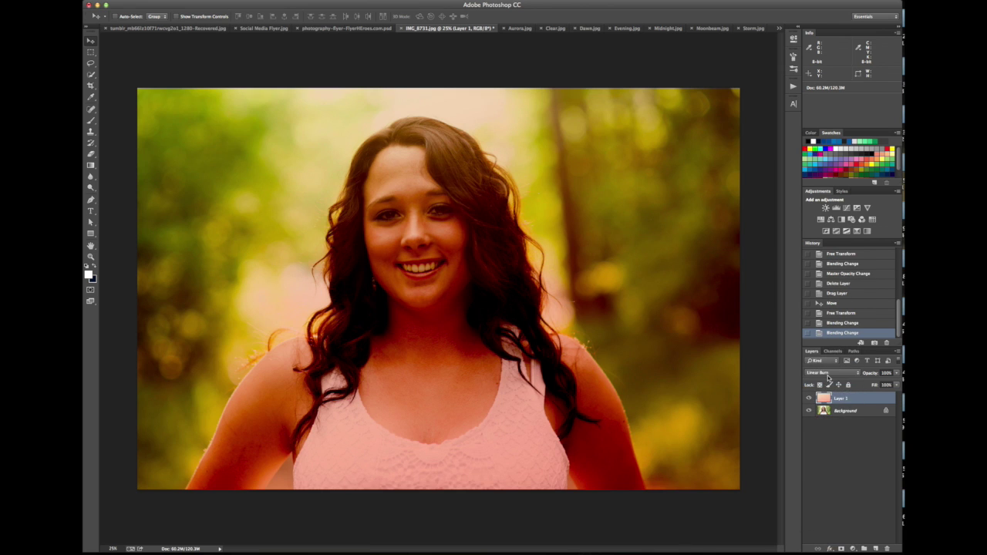
pyautogui.click(824, 374)
pyautogui.click(822, 378)
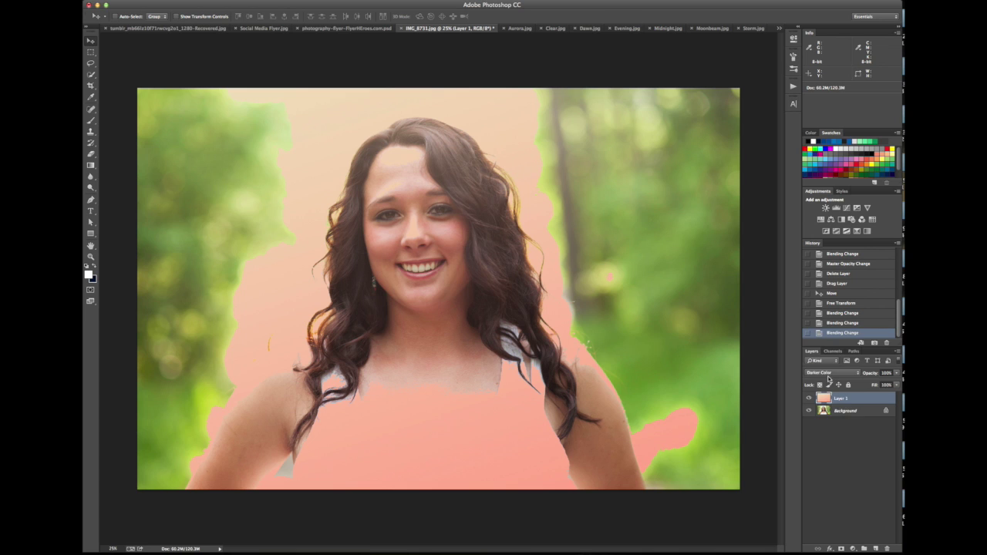
pyautogui.click(829, 375)
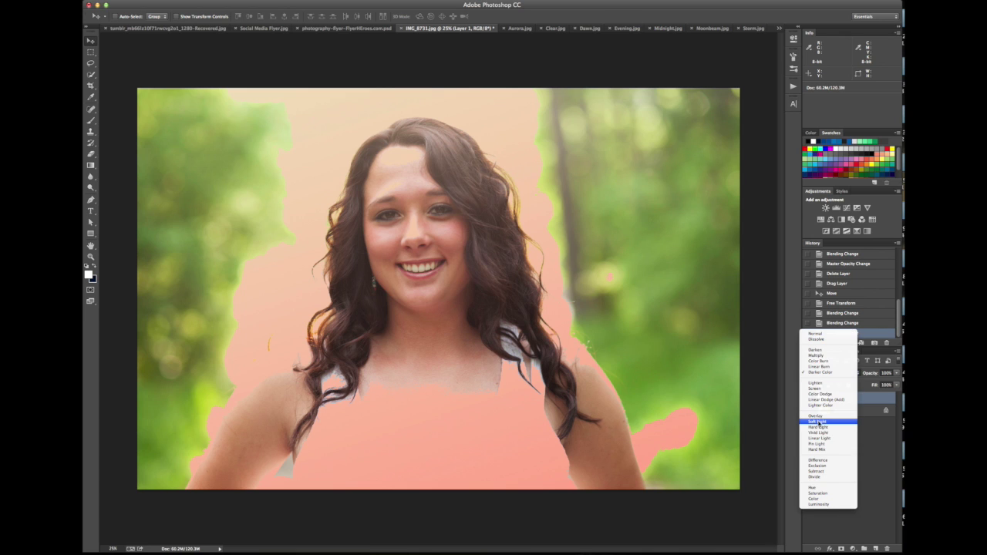
pyautogui.click(818, 422)
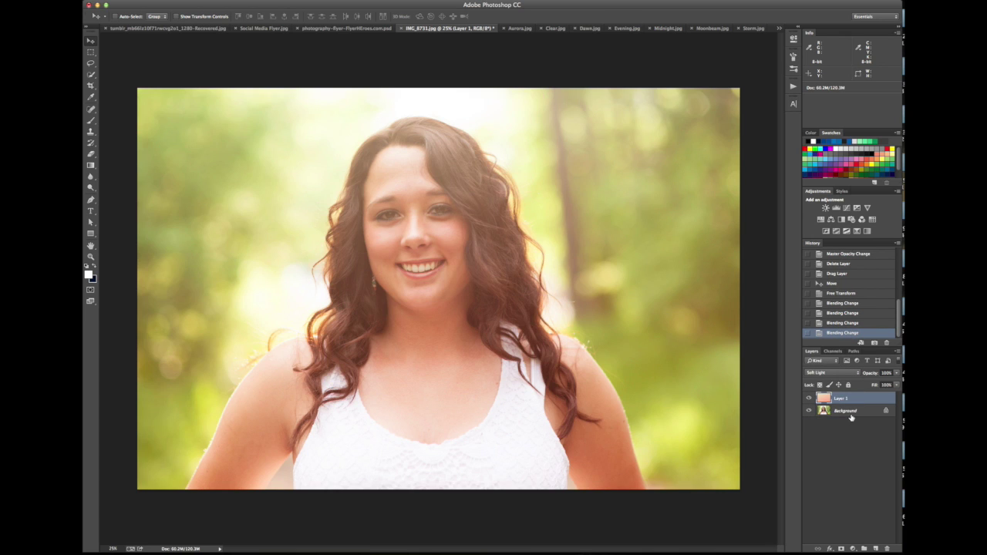
pyautogui.click(809, 398)
pyautogui.click(809, 398)
# Step: Set the gradient layer's opacity to 82% and add a layer mask
pyautogui.click(897, 374)
pyautogui.moveTo(895, 383); pyautogui.dragTo(891, 383)
pyautogui.click(897, 374)
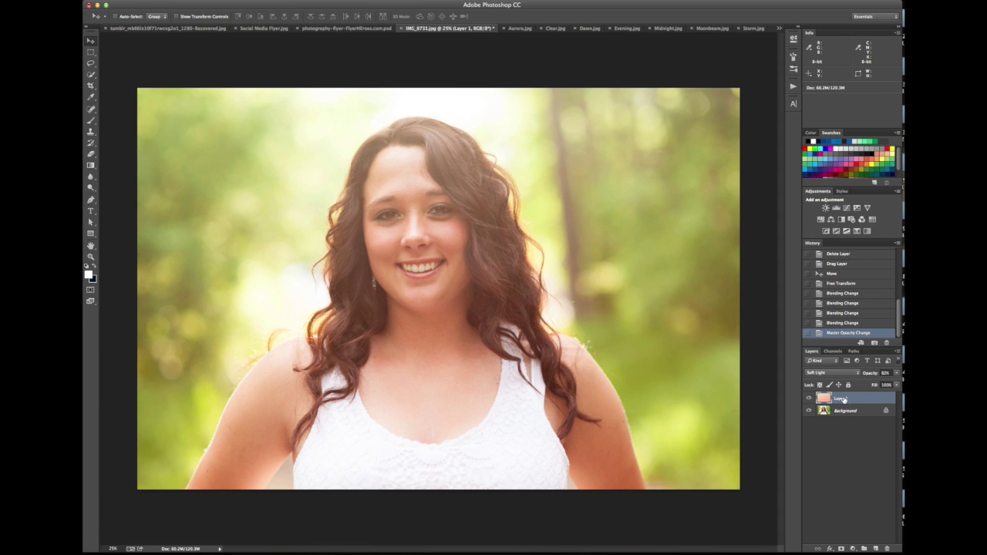
pyautogui.click(841, 547)
pyautogui.click(844, 398)
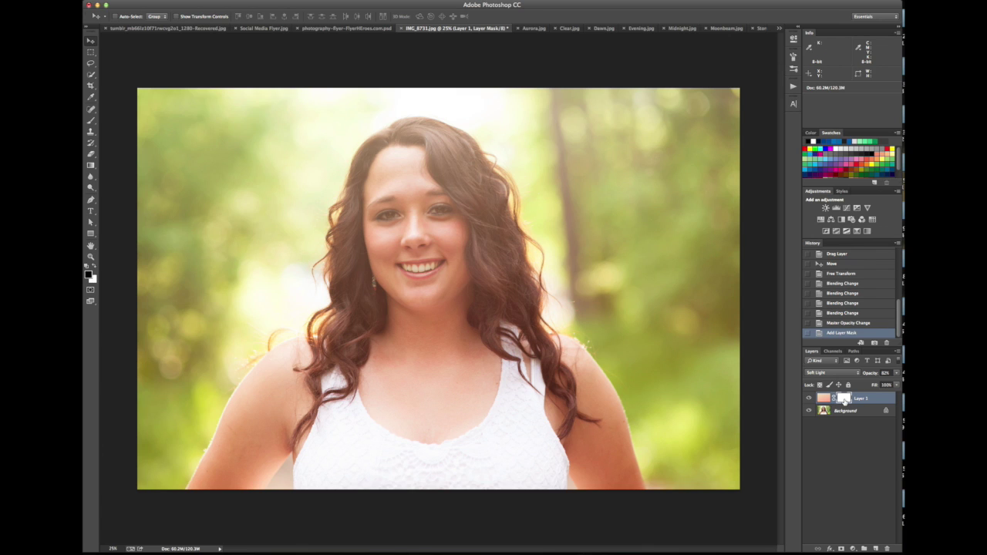
pyautogui.hotkey('ctrl', 'i')
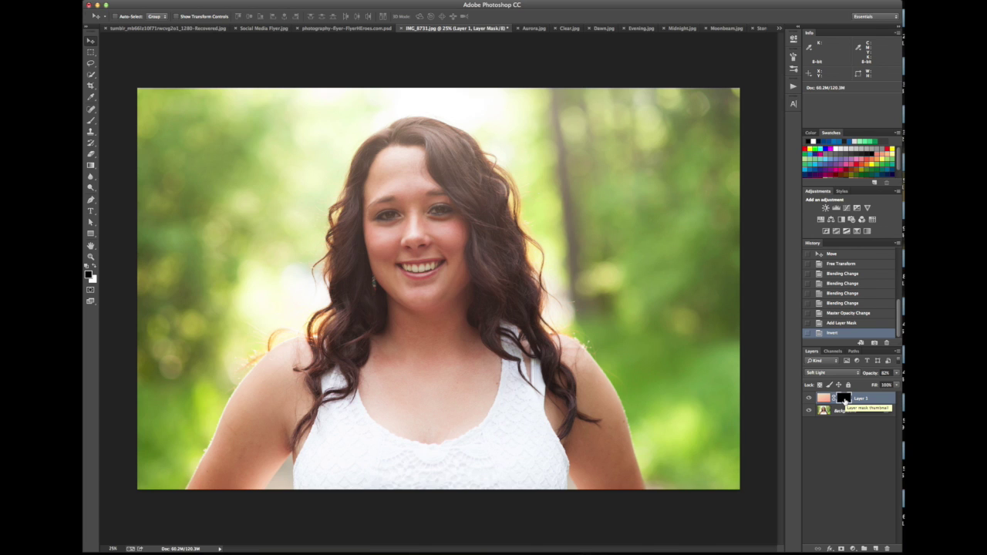
pyautogui.hotkey('ctrl', 'i')
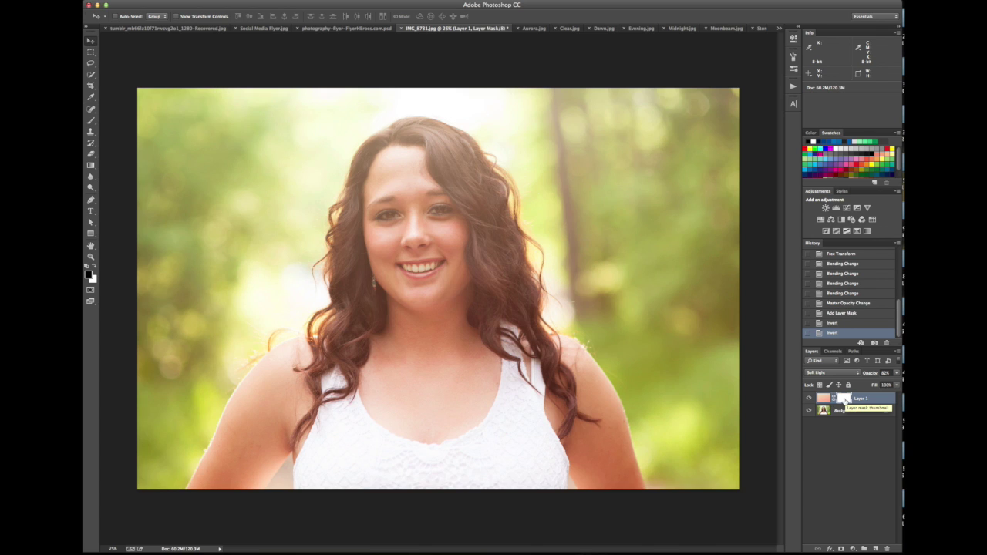
pyautogui.hotkey('ctrl', 'i')
pyautogui.hotkey('ctrl', 'i')
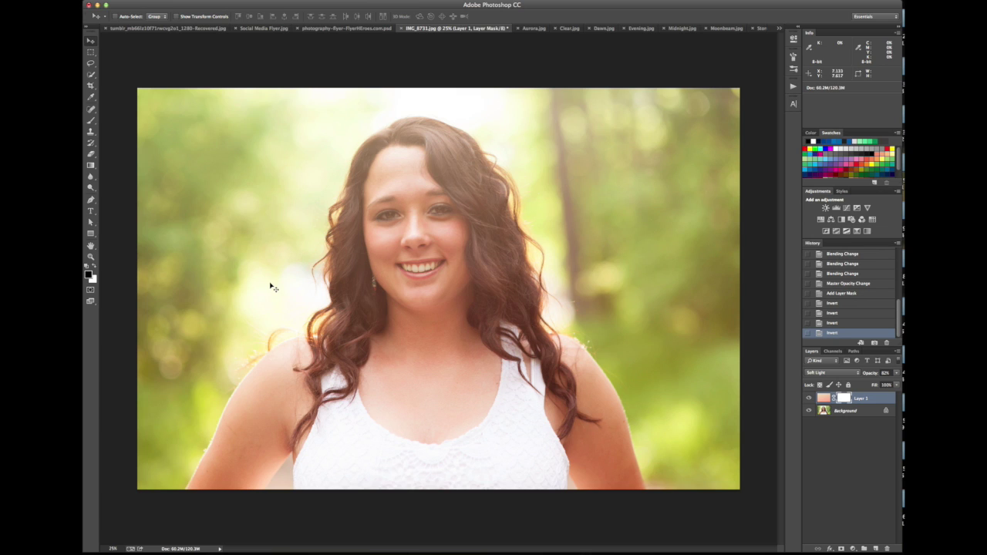
# Step: Select the Gradient tool with the Foreground to Background gradient
pyautogui.click(91, 166)
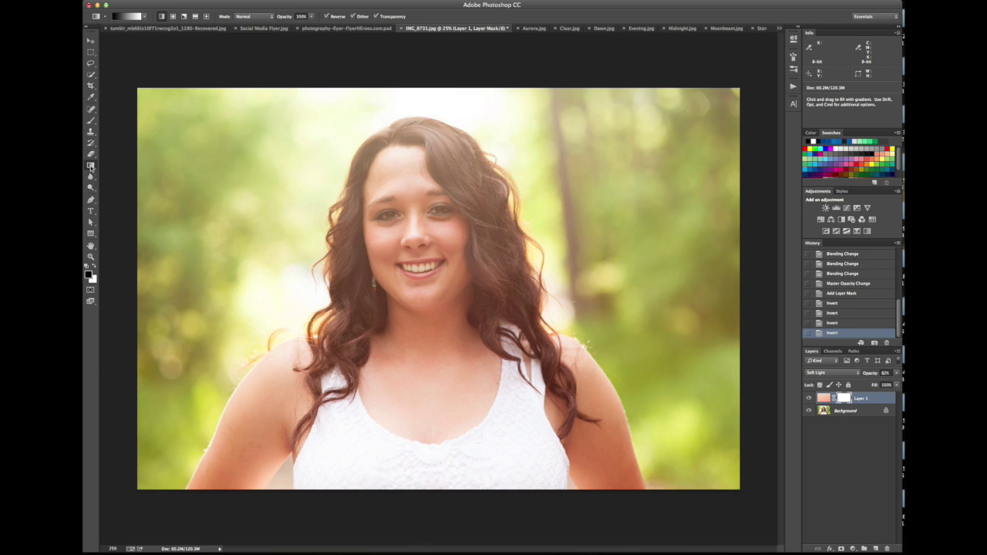
pyautogui.click(91, 167)
pyautogui.click(144, 172)
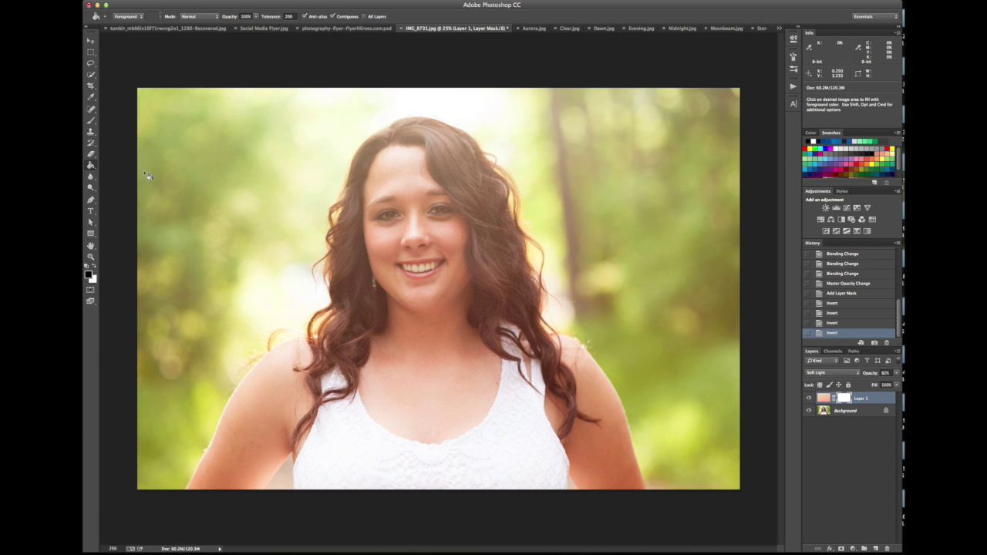
pyautogui.click(91, 166)
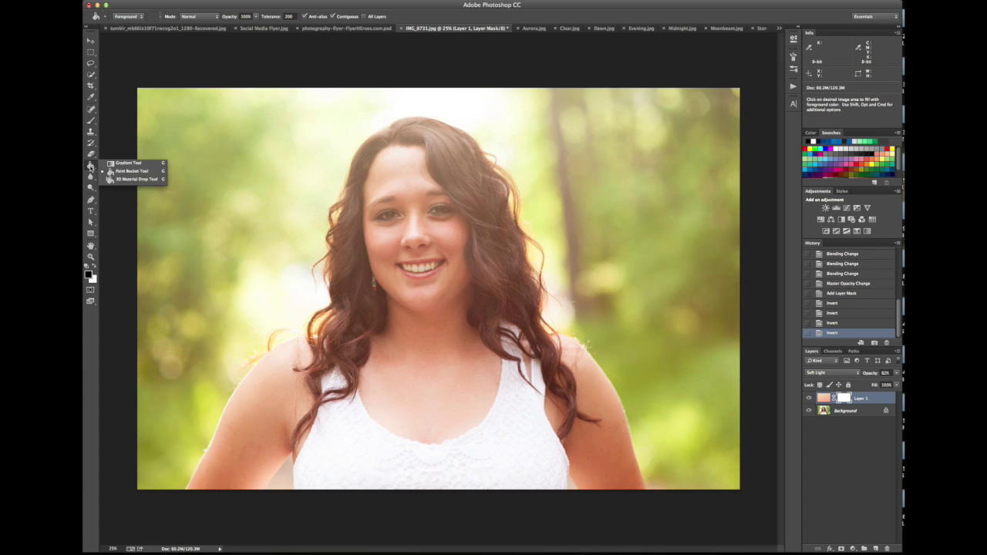
pyautogui.click(117, 165)
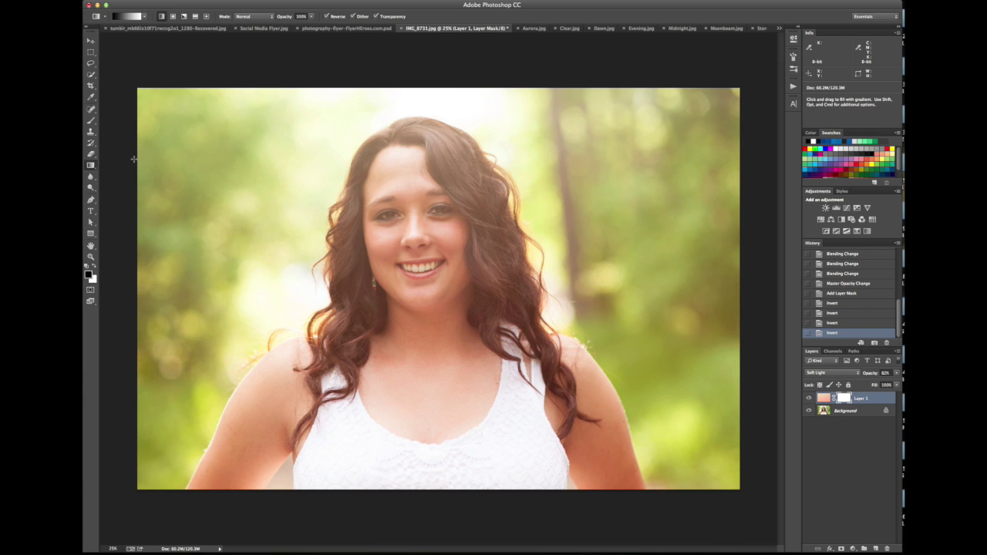
pyautogui.click(130, 19)
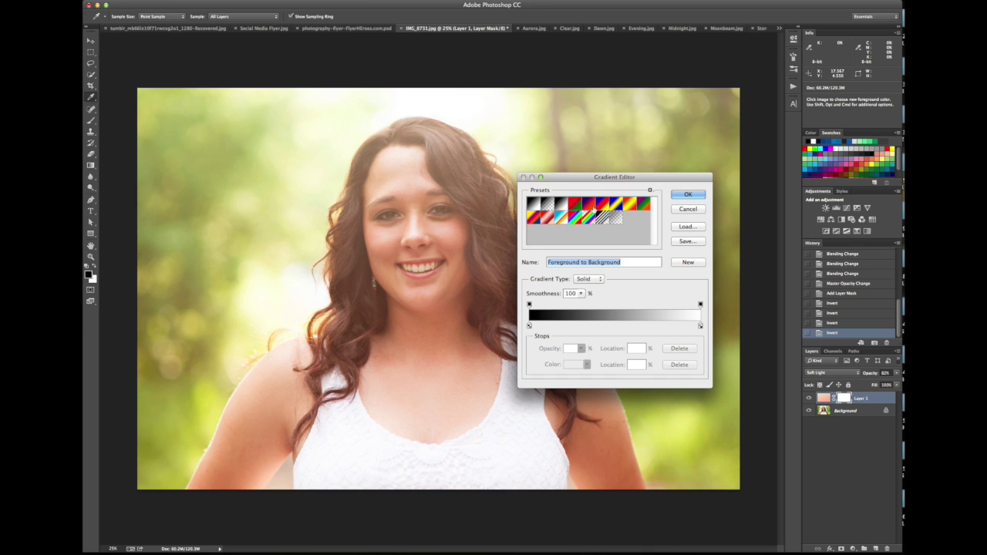
pyautogui.click(548, 205)
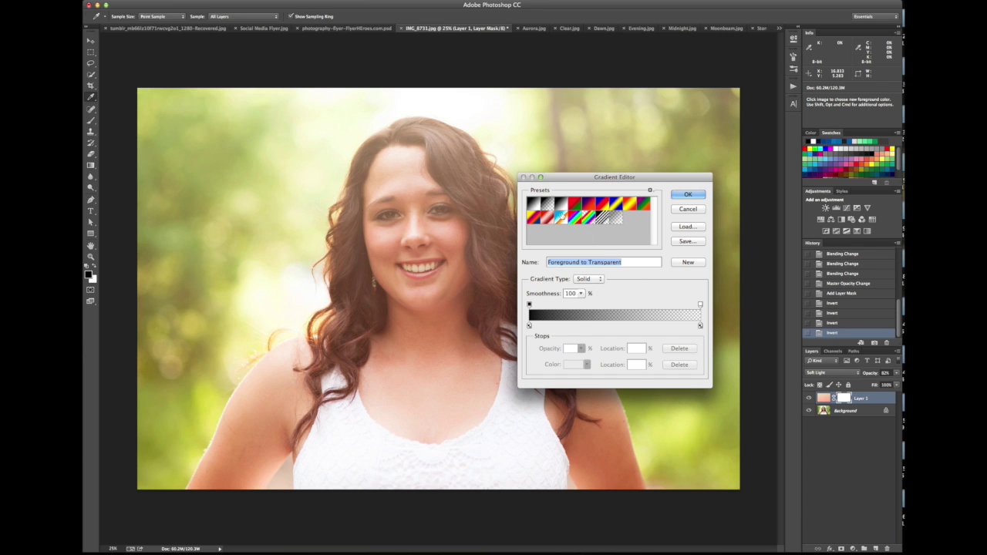
pyautogui.click(534, 206)
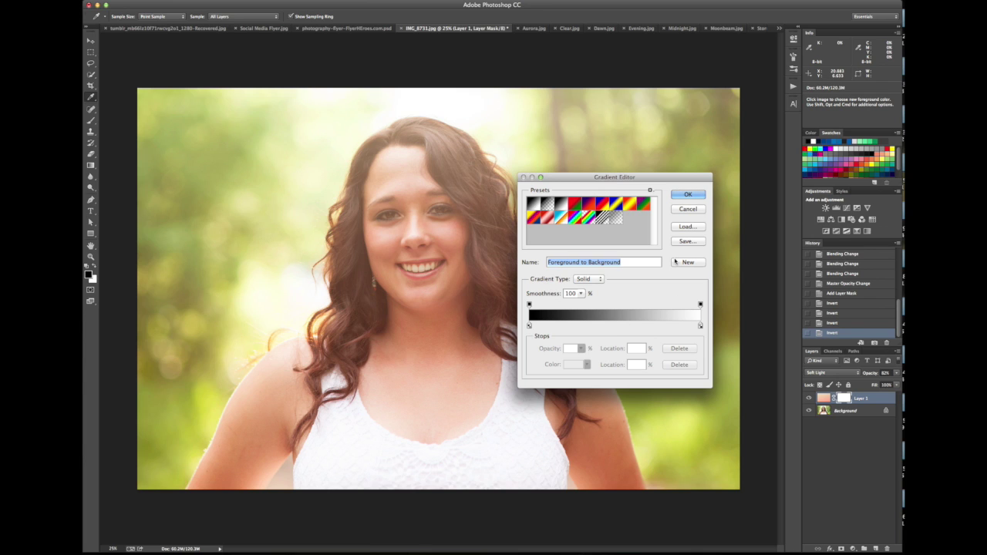
pyautogui.click(689, 195)
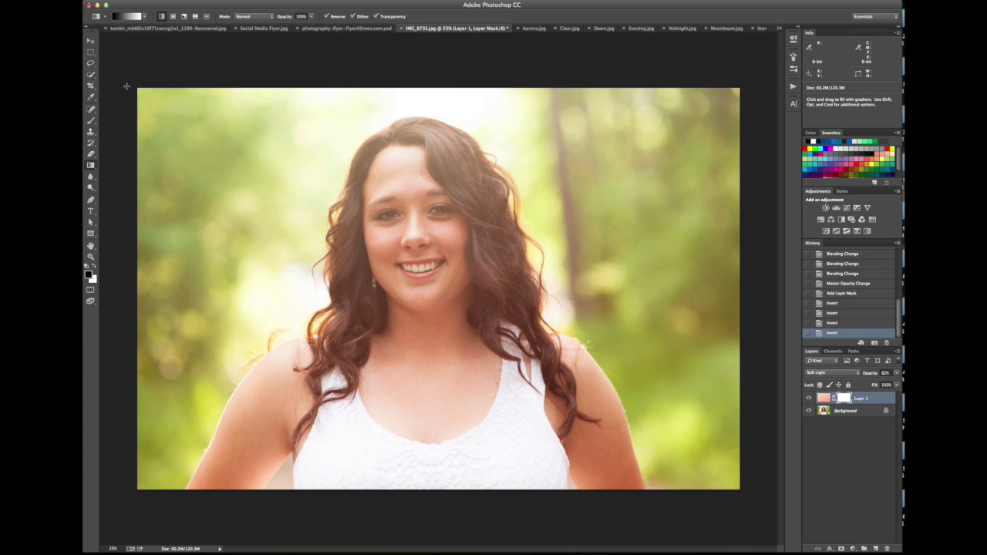
# Step: Draw the black-to-white fade on the mask, redrawing it from top-left toward the bottom
pyautogui.moveTo(131, 80); pyautogui.dragTo(761, 521)
pyautogui.moveTo(439, 458); pyautogui.dragTo(510, 445)
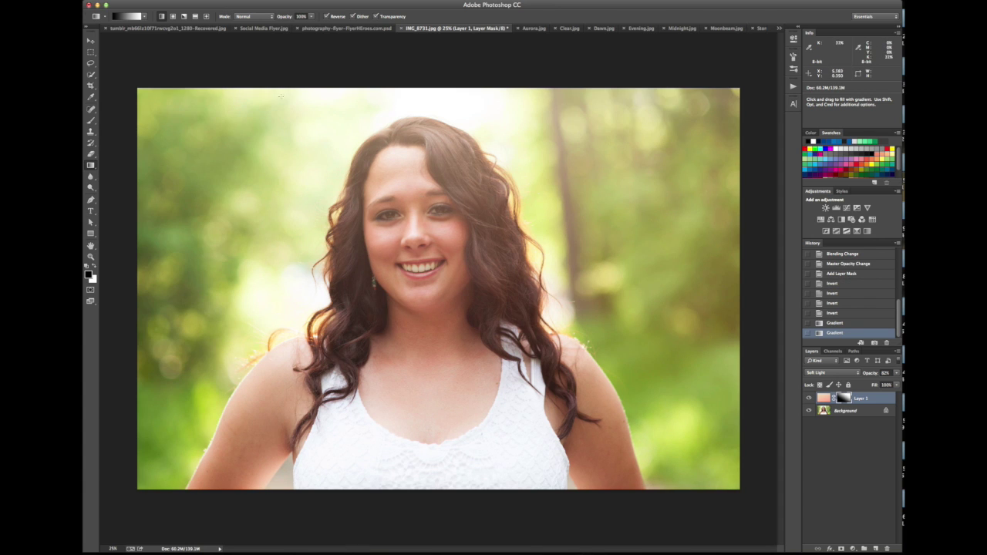
pyautogui.moveTo(275, 77); pyautogui.dragTo(554, 532)
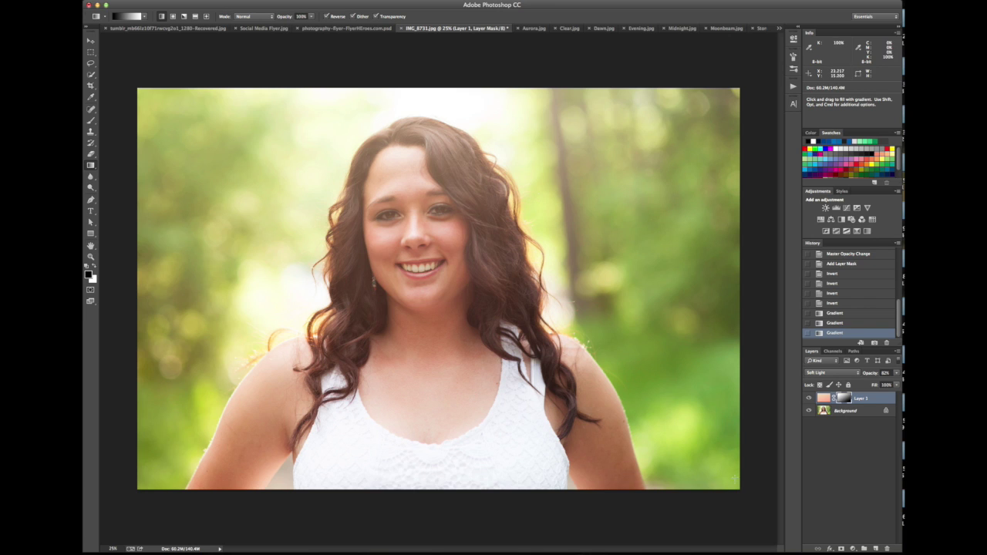
# Step: Replace Layer 1's gradient mask with a fresh white mask
pyautogui.click(809, 398)
pyautogui.click(810, 398)
pyautogui.click(809, 398)
pyautogui.click(809, 398)
pyautogui.rightClick(844, 399)
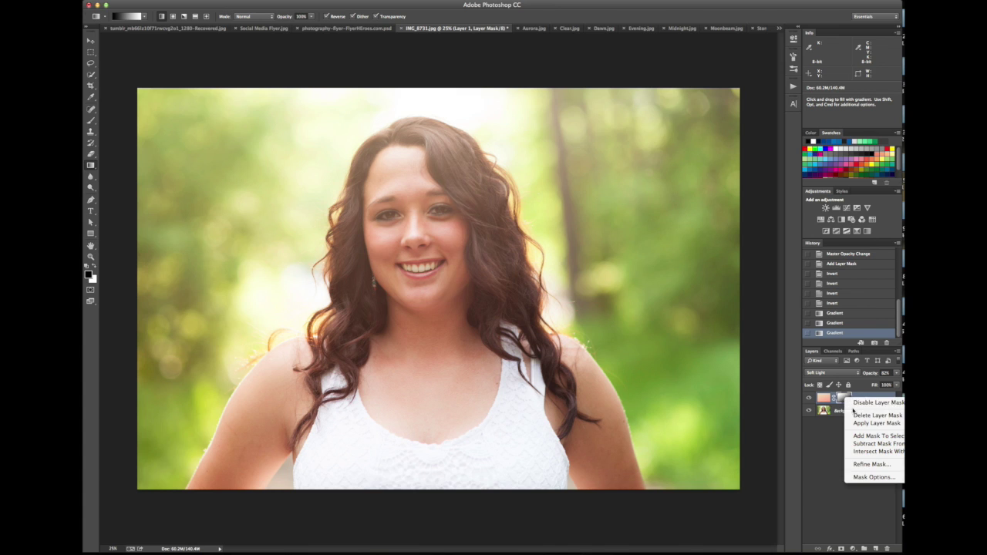
pyautogui.click(855, 416)
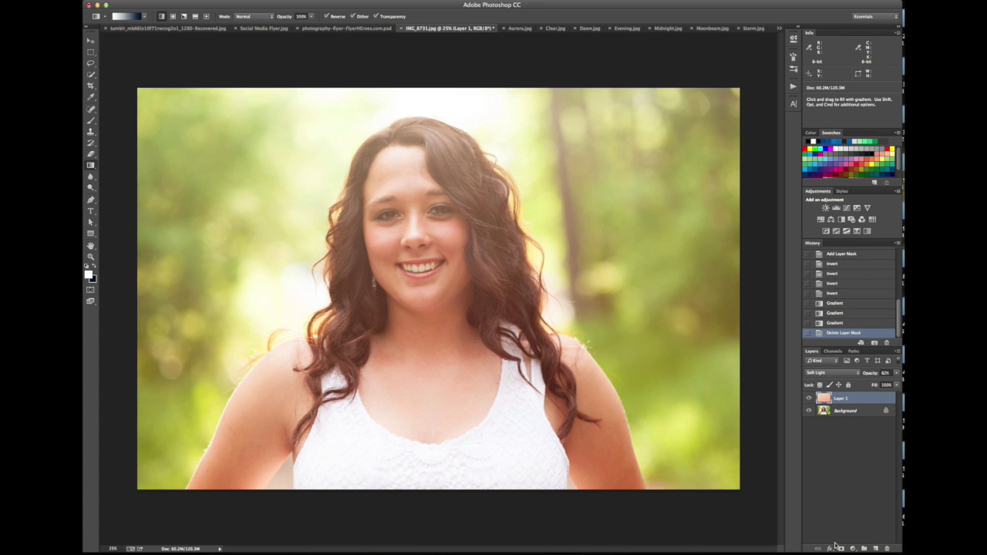
pyautogui.click(840, 548)
# Step: Set Layer 1 to Screen blending at 51% opacity, then target its mask
pyautogui.click(824, 398)
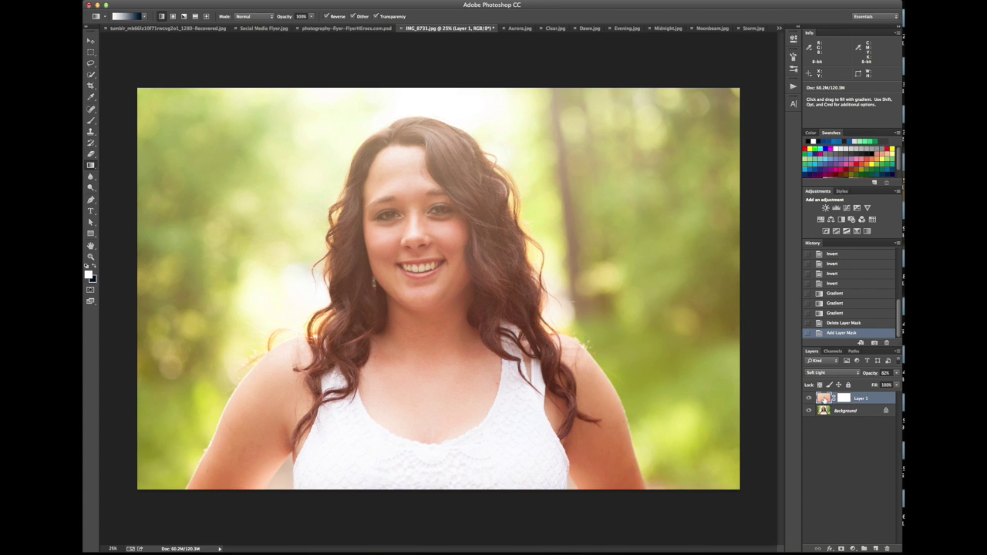
pyautogui.click(826, 374)
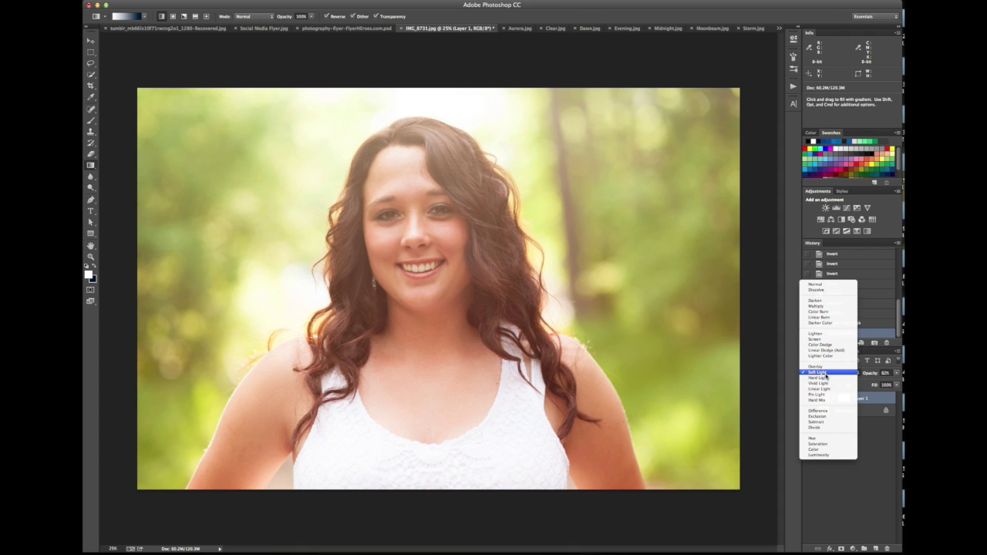
pyautogui.click(816, 339)
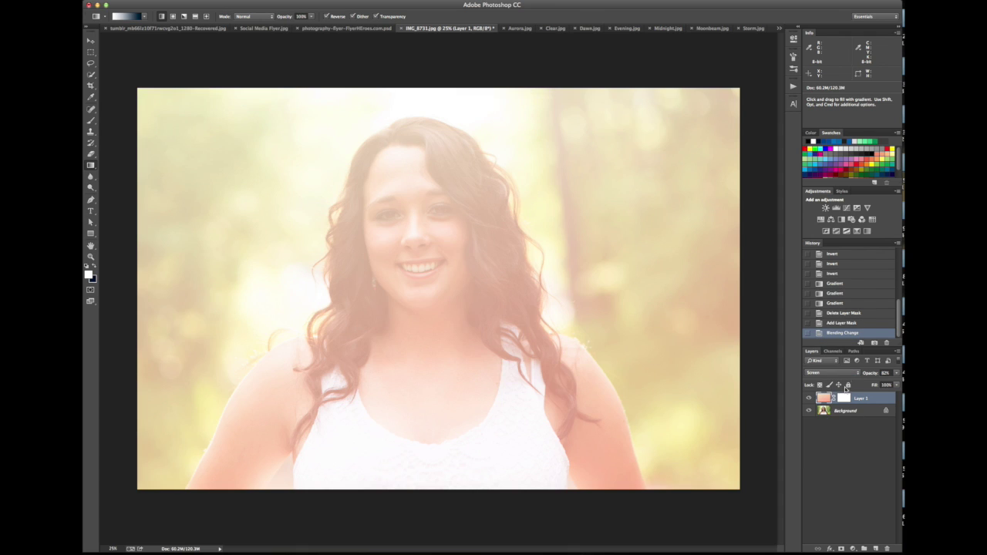
pyautogui.click(896, 373)
pyautogui.click(879, 383)
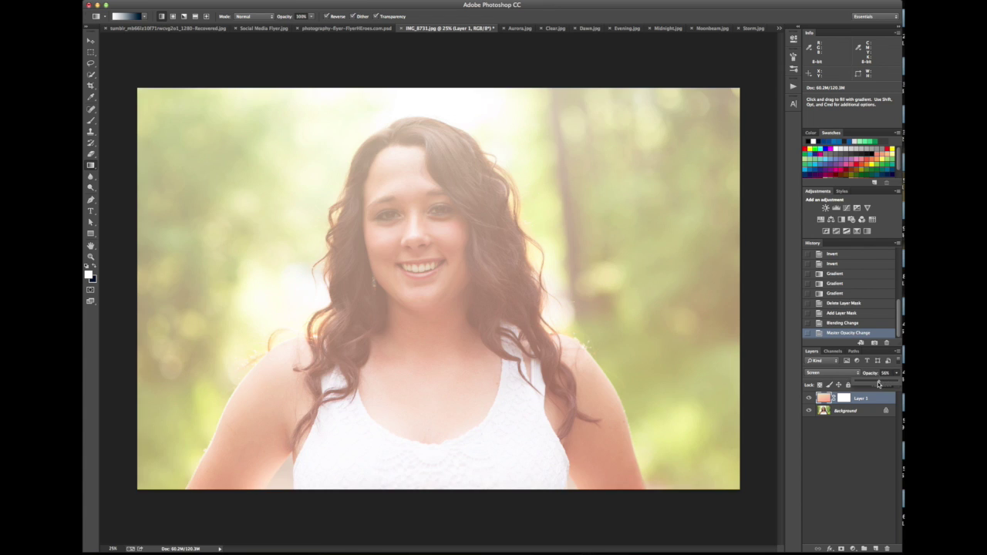
pyautogui.moveTo(877, 383); pyautogui.dragTo(878, 383)
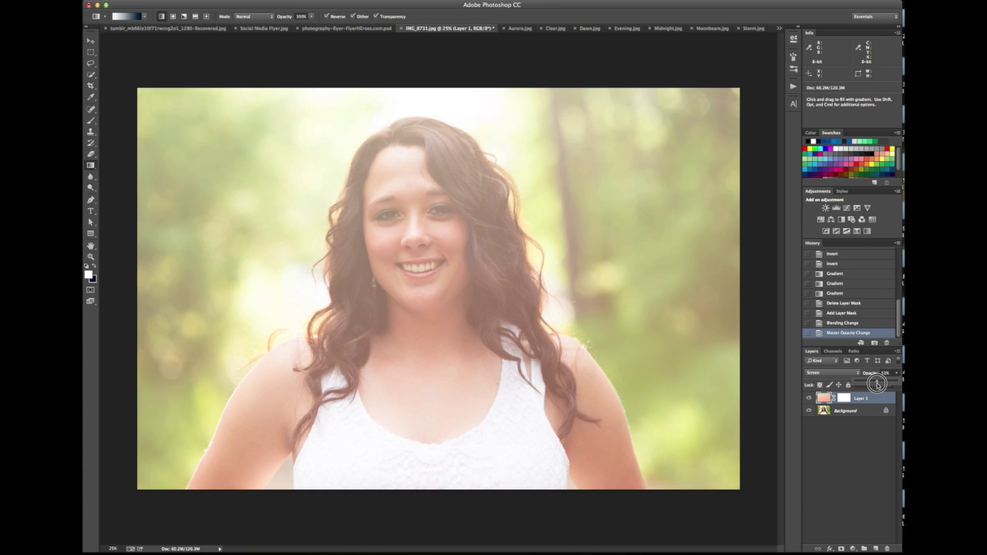
pyautogui.click(843, 399)
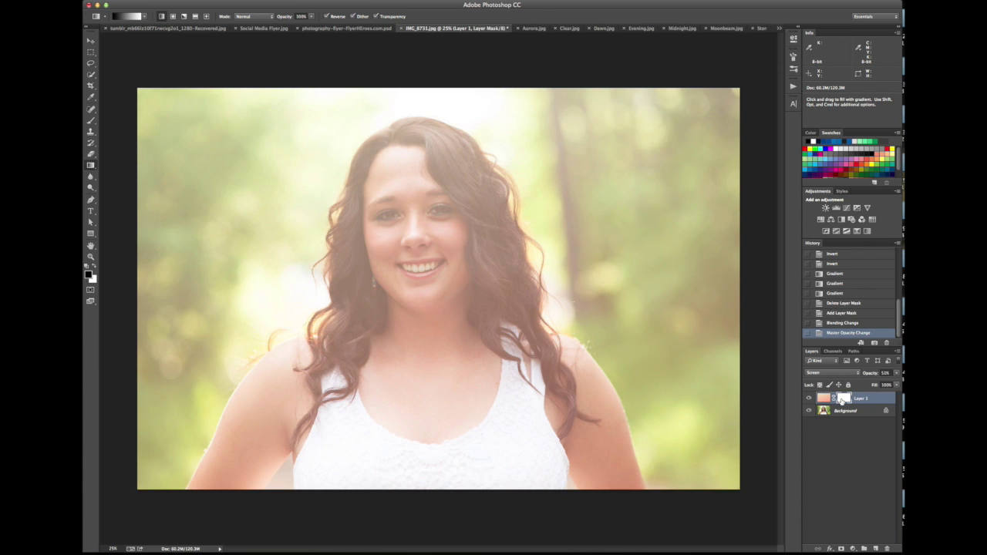
# Step: Set up a soft round 1200 px brush with 0% hardness at 50% opacity
pyautogui.press('b')
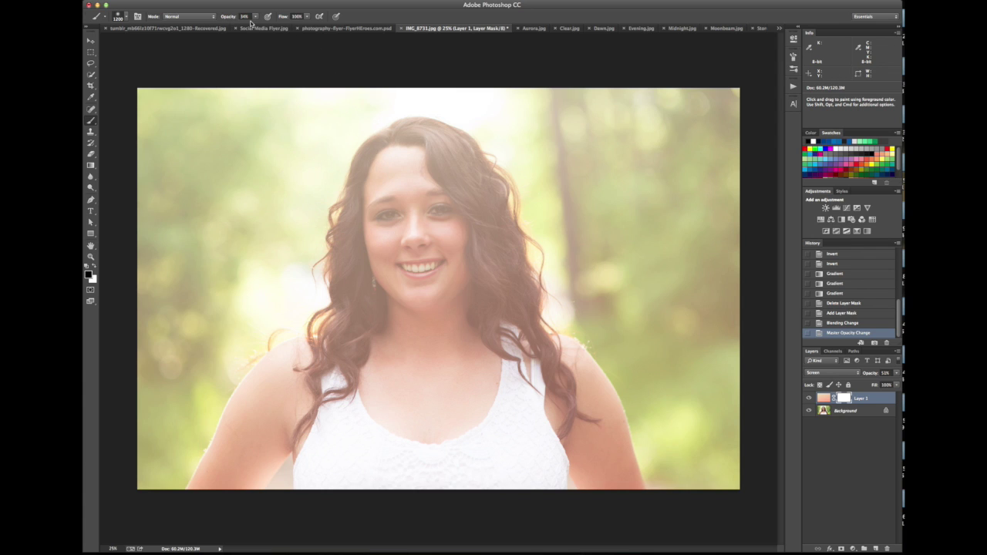
pyautogui.click(255, 17)
pyautogui.moveTo(257, 26); pyautogui.dragTo(262, 24)
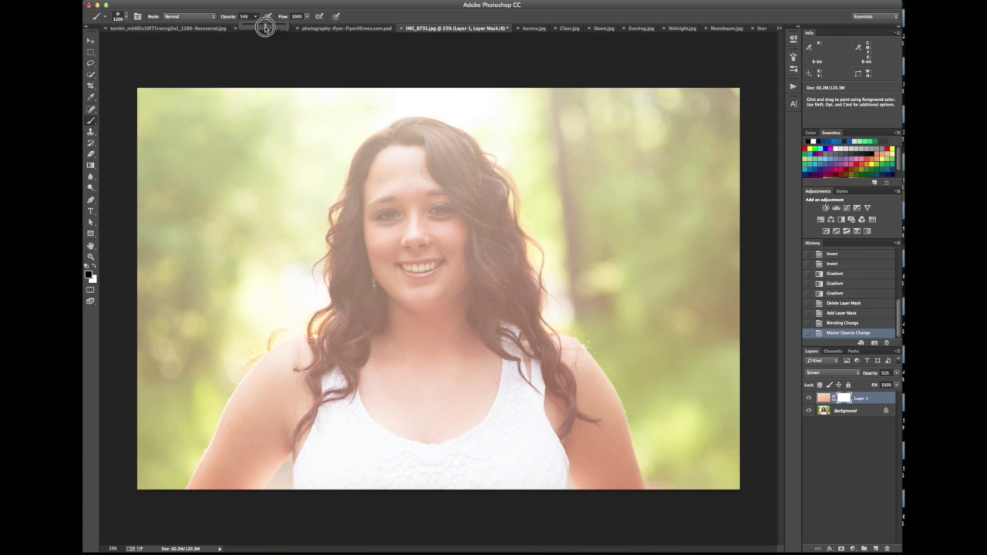
pyautogui.click(257, 17)
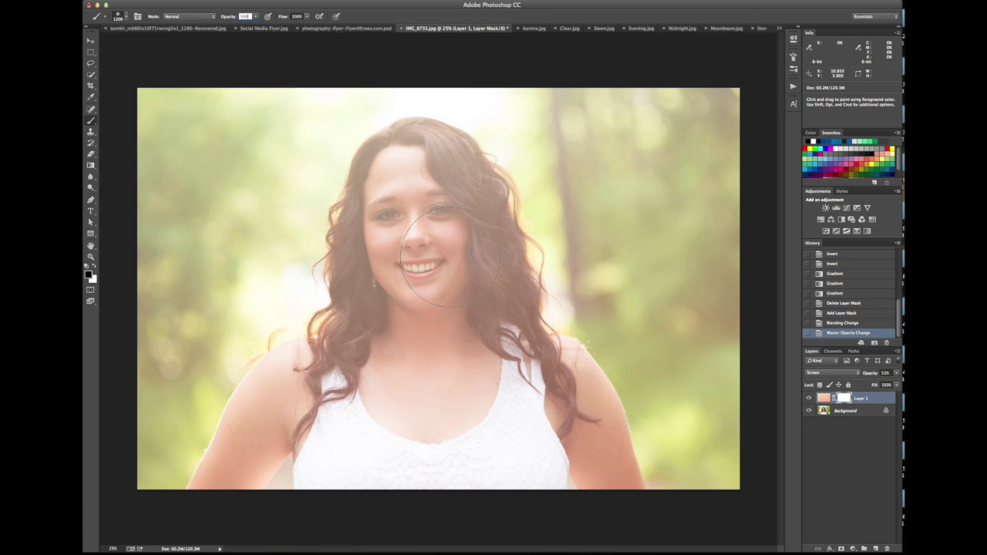
pyautogui.rightClick(408, 231)
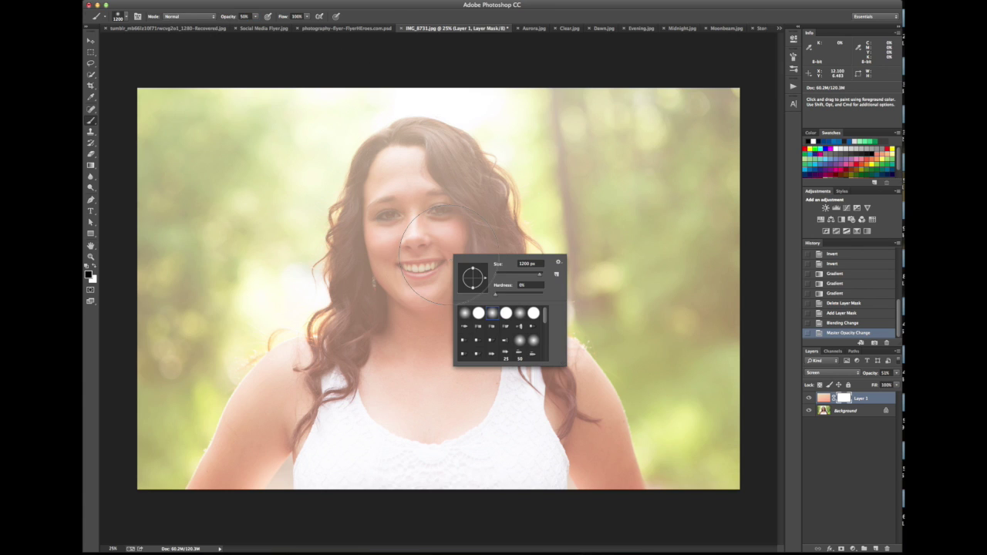
pyautogui.doubleClick(492, 315)
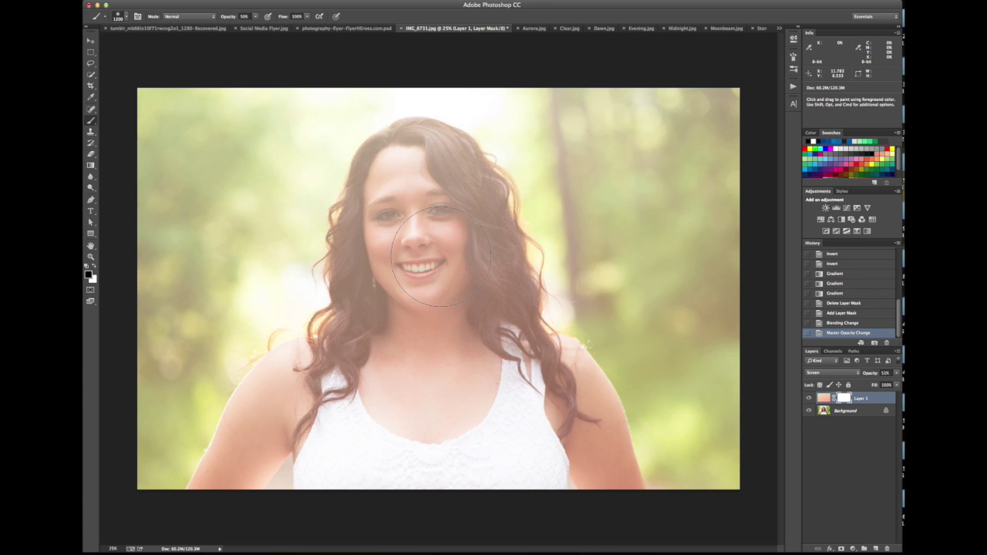
pyautogui.click(126, 17)
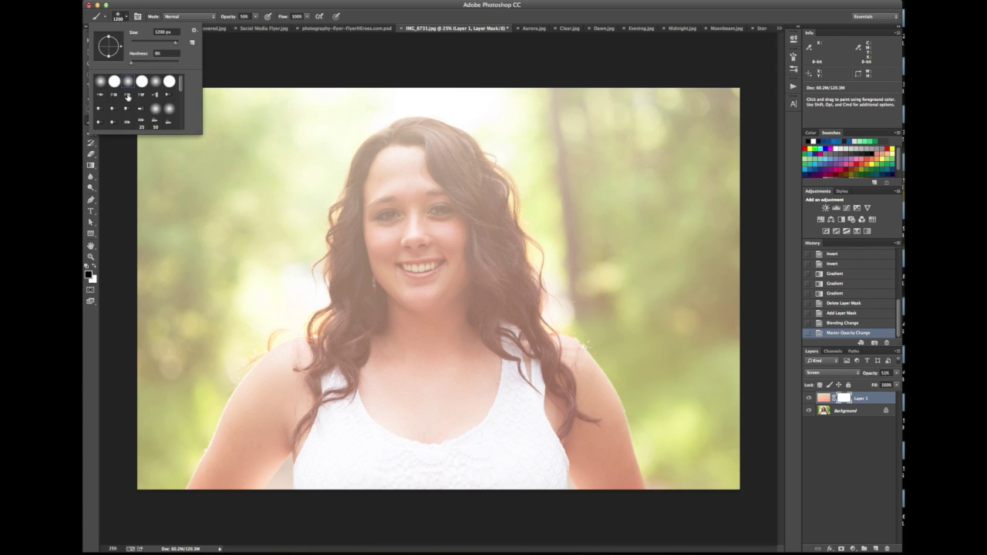
pyautogui.click(126, 18)
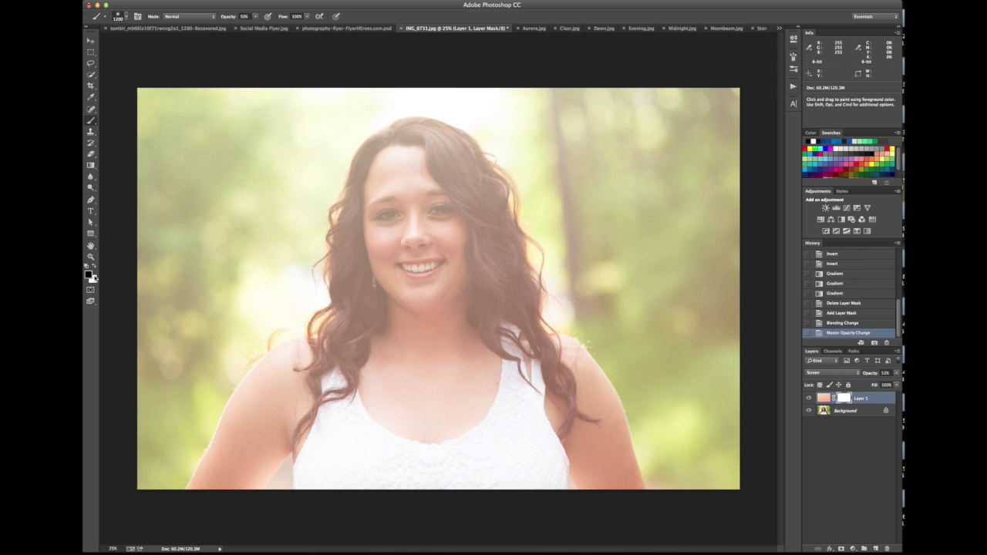
# Step: Paint black on the mask over the face and hair, resizing the brush and swapping to white
pyautogui.moveTo(427, 284)
pyautogui.mouseDown()
pyautogui.moveTo(397, 242)
pyautogui.moveTo(396, 176)
pyautogui.moveTo(401, 235)
pyautogui.moveTo(379, 301)
pyautogui.moveTo(408, 220)
pyautogui.mouseUp()
pyautogui.press('[')
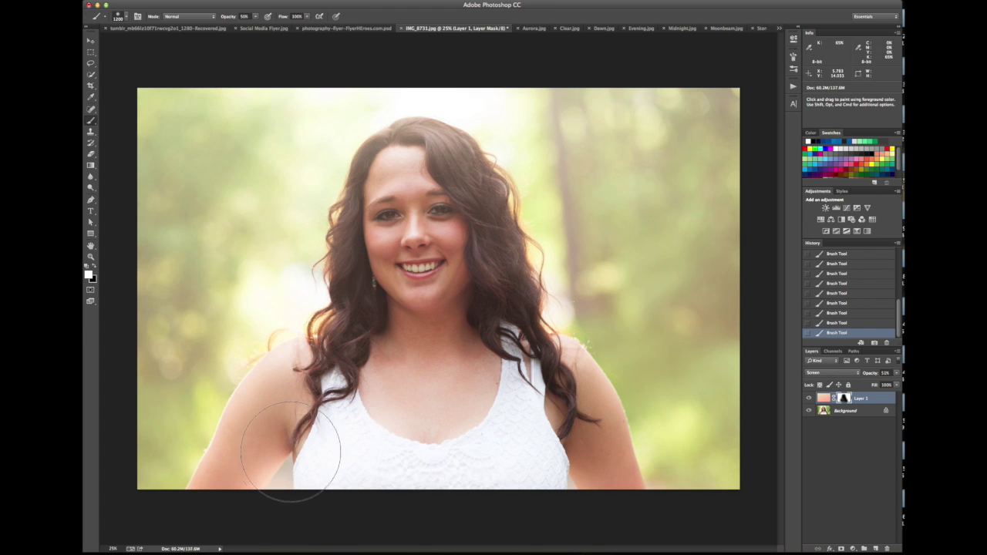
pyautogui.press(']')
pyautogui.press(']')
pyautogui.press(']')
pyautogui.press('[')
pyautogui.press('[')
pyautogui.press('[')
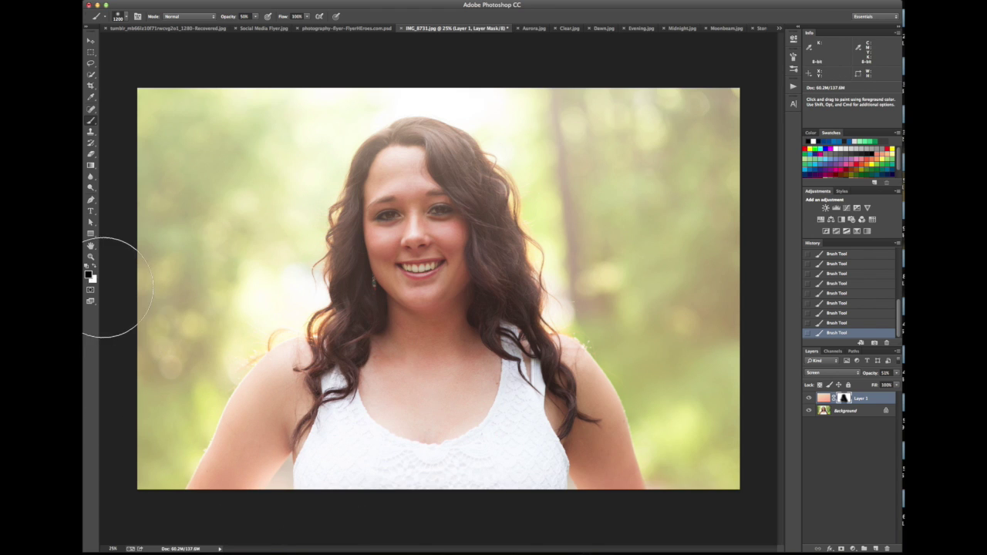
pyautogui.press('x')
pyautogui.press('x')
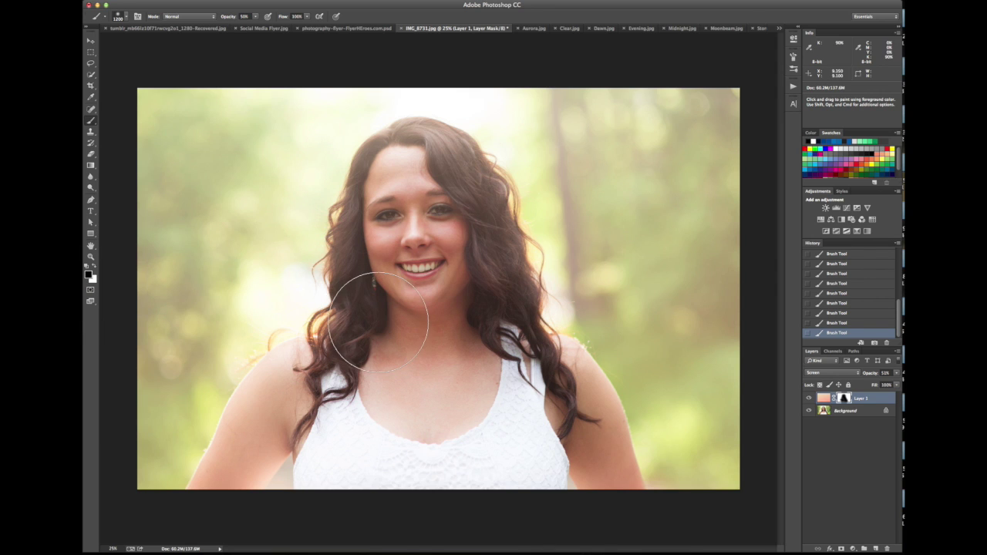
pyautogui.press(']')
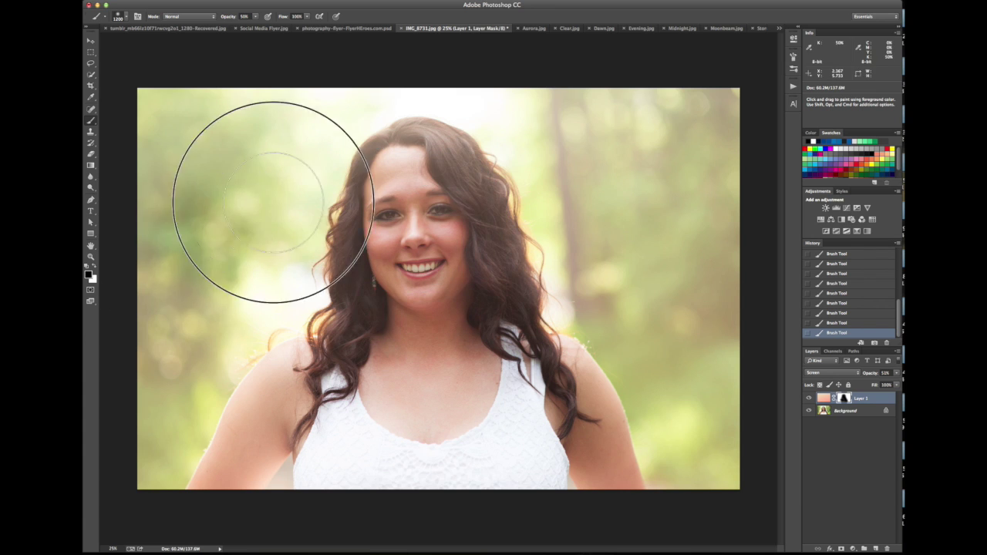
pyautogui.press('[')
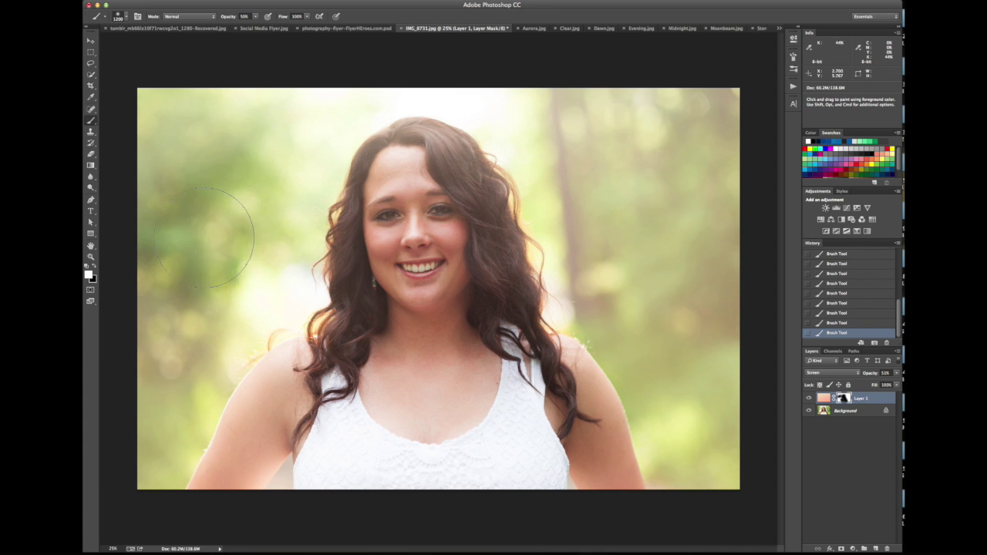
pyautogui.press(']')
pyautogui.press('[')
pyautogui.press(']')
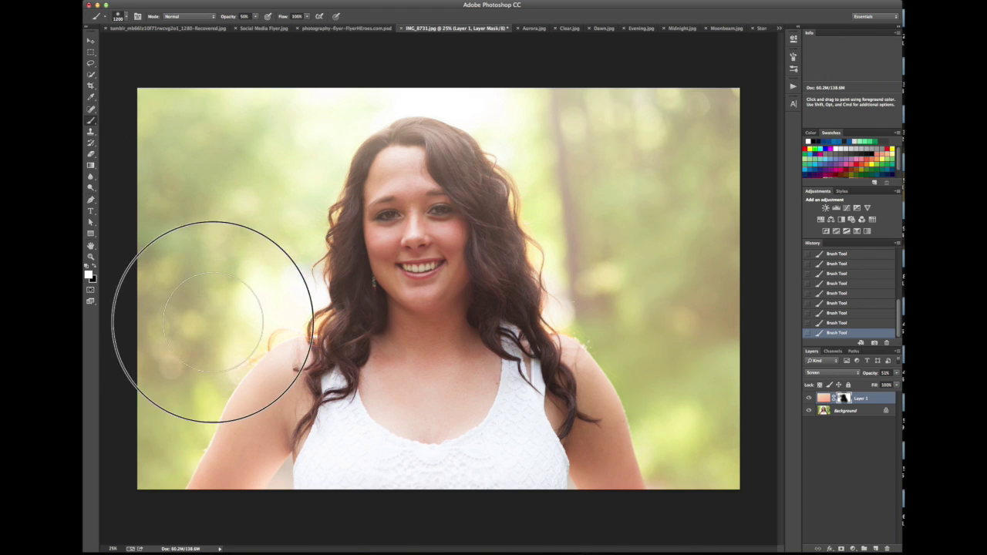
pyautogui.press('[')
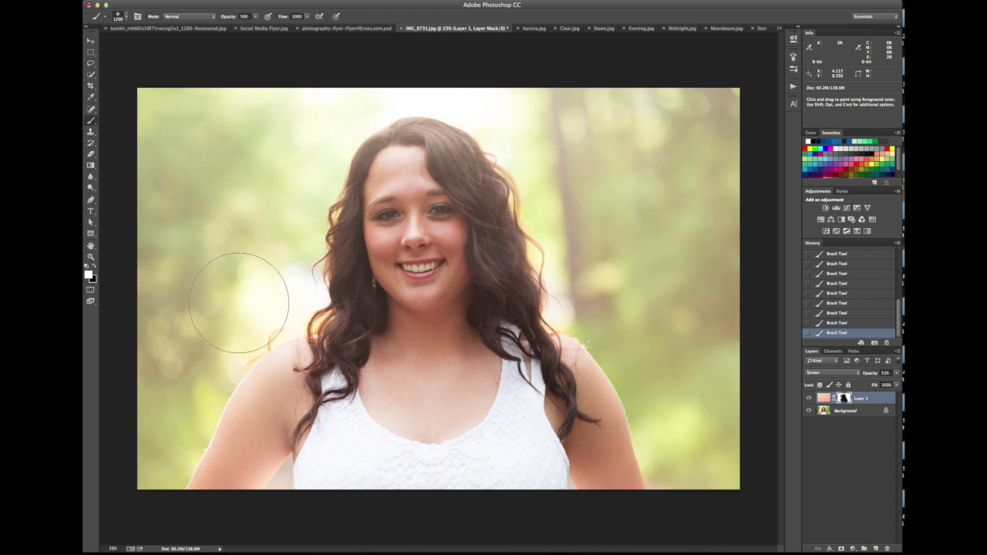
# Step: Select Layer 1's colour content and check its opacity
pyautogui.click(825, 398)
pyautogui.click(898, 374)
pyautogui.click(823, 400)
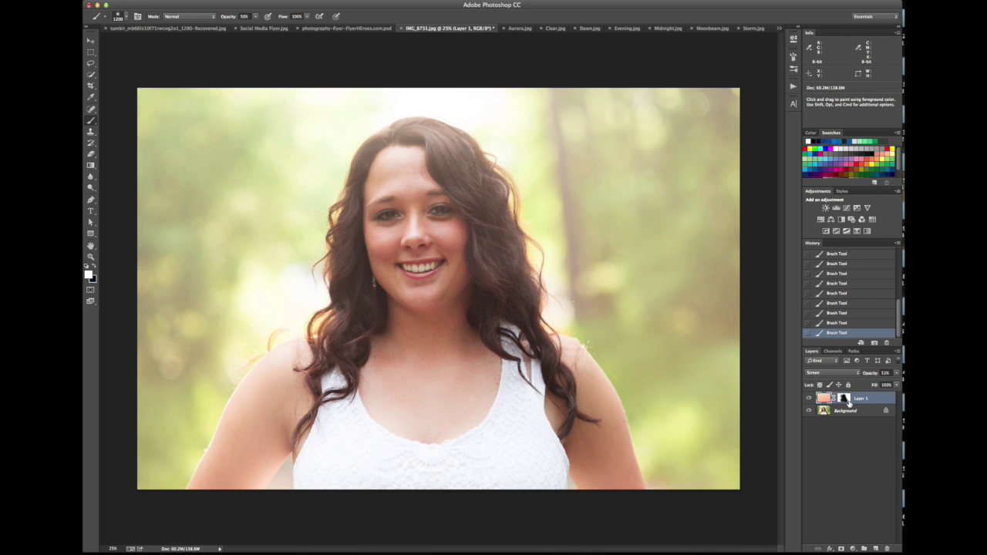
# Step: Raise Layer 1's opacity to 83% and return to its mask
pyautogui.click(896, 375)
pyautogui.moveTo(877, 383); pyautogui.dragTo(890, 381)
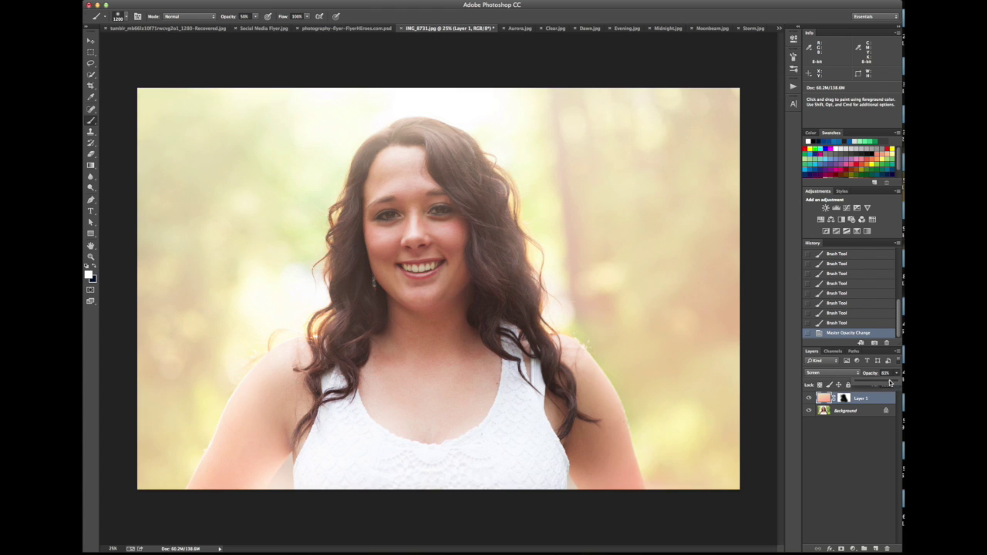
pyautogui.click(845, 398)
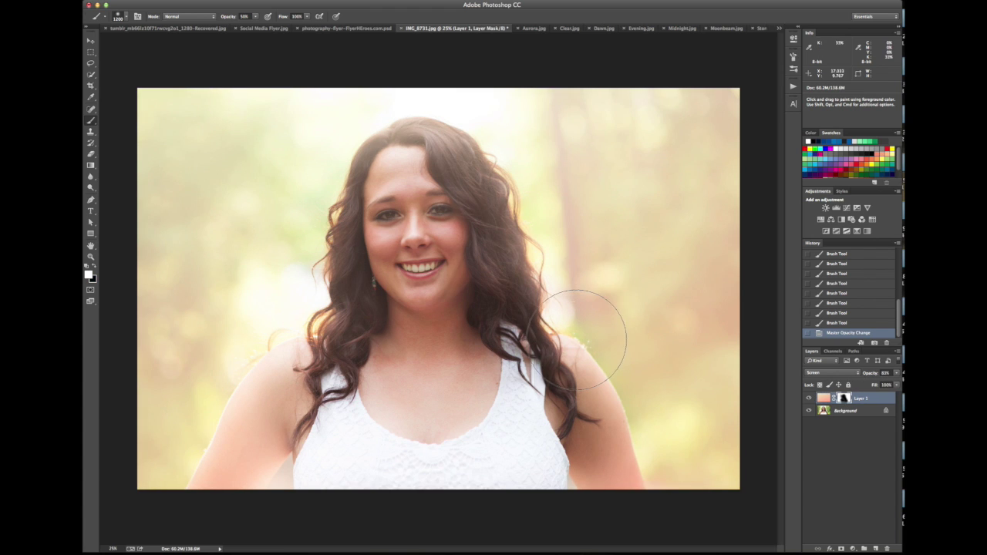
# Step: Paint the mask over the background trees, upper-left area and right of the arm and hair
pyautogui.moveTo(512, 308)
pyautogui.mouseDown()
pyautogui.moveTo(578, 231)
pyautogui.moveTo(507, 320)
pyautogui.mouseUp()
pyautogui.press(']')
pyautogui.press(']')
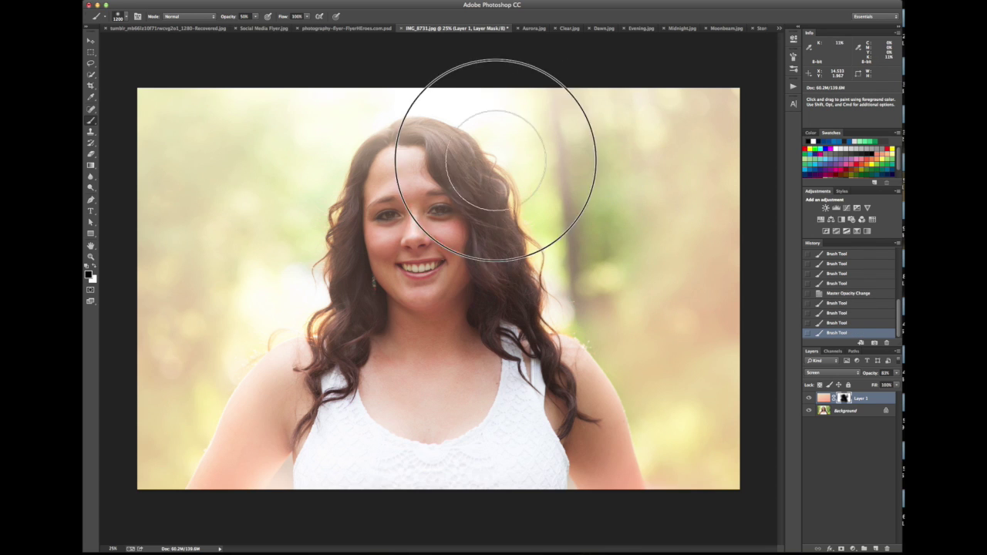
pyautogui.press('[')
pyautogui.press('[')
pyautogui.moveTo(232, 158); pyautogui.dragTo(267, 150)
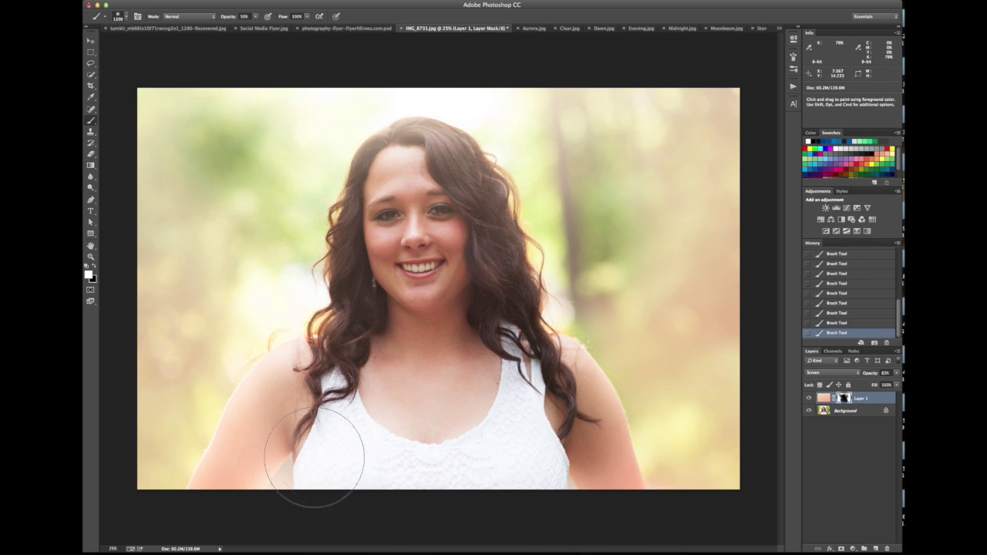
pyautogui.press(']')
pyautogui.press(']')
pyautogui.moveTo(567, 475); pyautogui.dragTo(619, 379)
pyautogui.moveTo(652, 434)
pyautogui.mouseDown()
pyautogui.moveTo(637, 317)
pyautogui.moveTo(617, 286)
pyautogui.mouseUp()
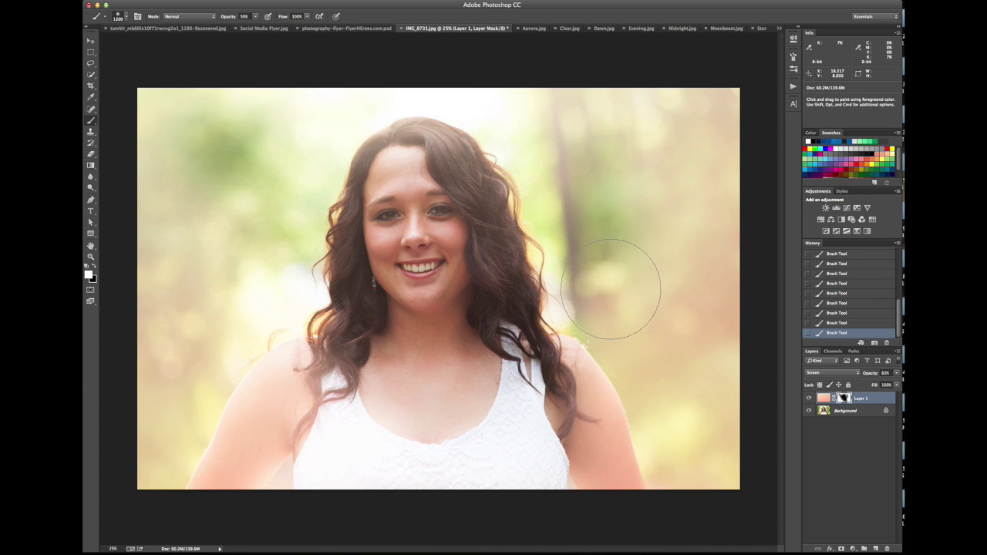
pyautogui.press(']')
pyautogui.press(']')
pyautogui.press('[')
pyautogui.press('[')
pyautogui.press(']')
pyautogui.press(']')
pyautogui.press('[')
pyautogui.press('[')
pyautogui.press(']')
pyautogui.press(']')
pyautogui.press('[')
pyautogui.press('[')
pyautogui.press(']')
pyautogui.press(']')
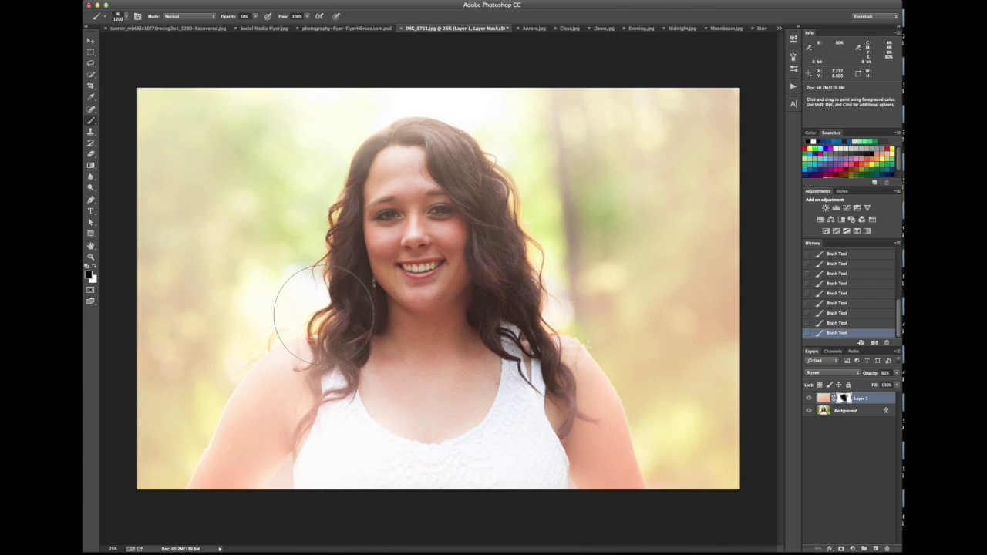
# Step: Raise the overlay layer's opacity to 100%
pyautogui.click(823, 398)
pyautogui.moveTo(897, 372); pyautogui.dragTo(894, 383)
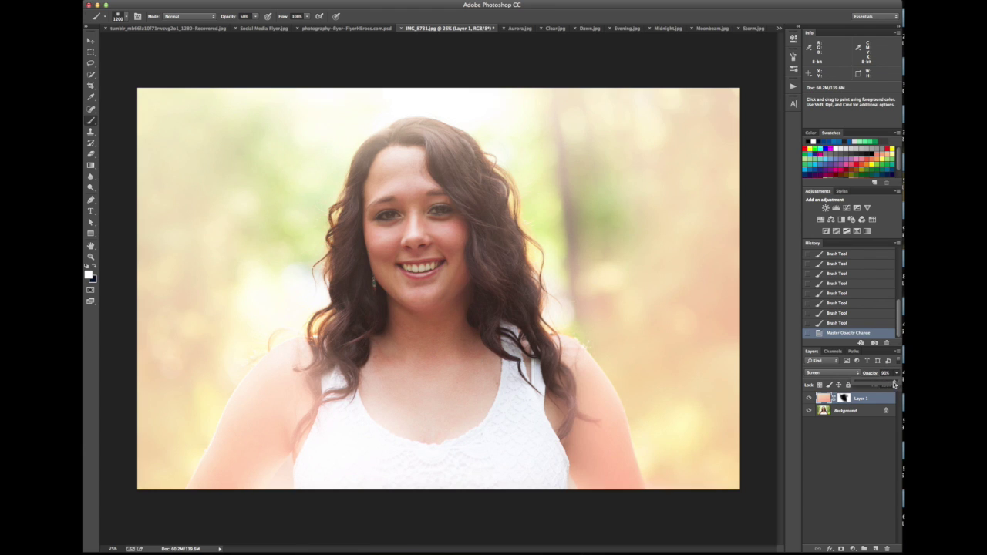
pyautogui.moveTo(895, 386); pyautogui.dragTo(900, 385)
# Step: Delete the overlay's mask and set the gradient layer to Color blending
pyautogui.rightClick(847, 398)
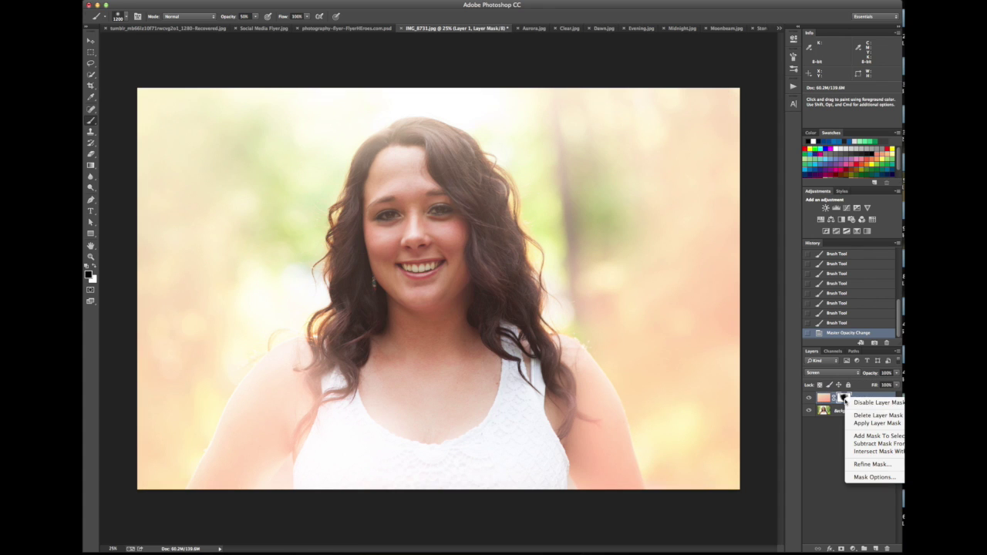
pyautogui.click(872, 416)
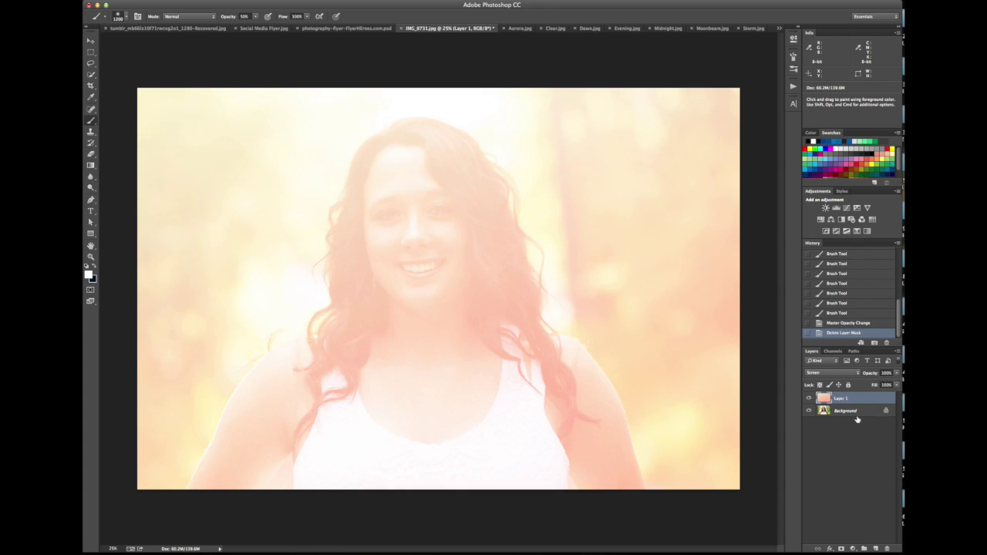
pyautogui.click(826, 373)
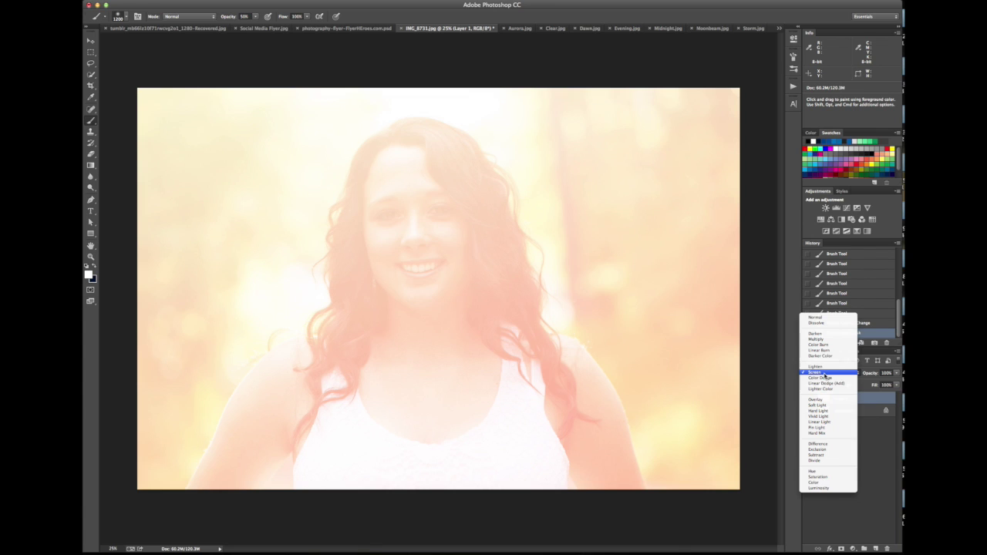
pyautogui.click(815, 483)
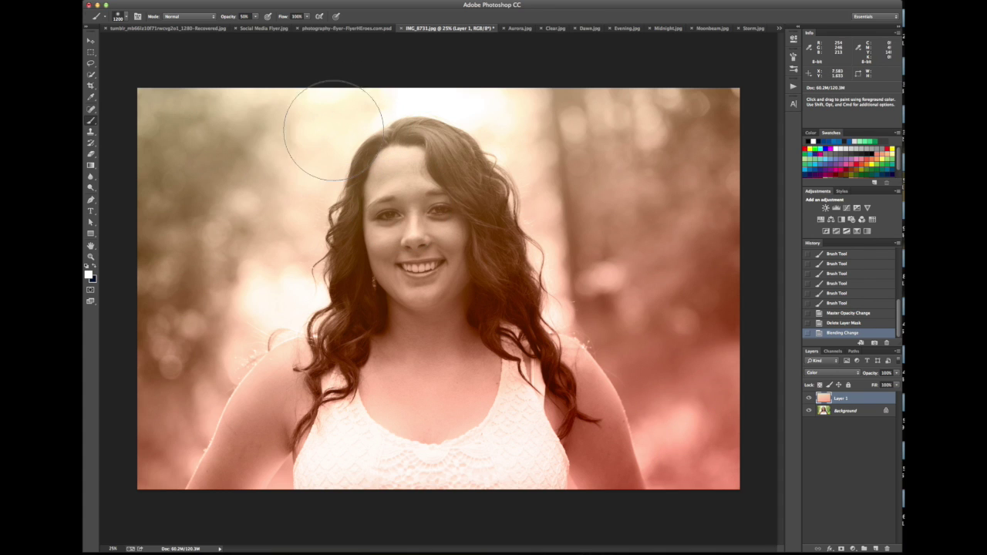
pyautogui.click(833, 375)
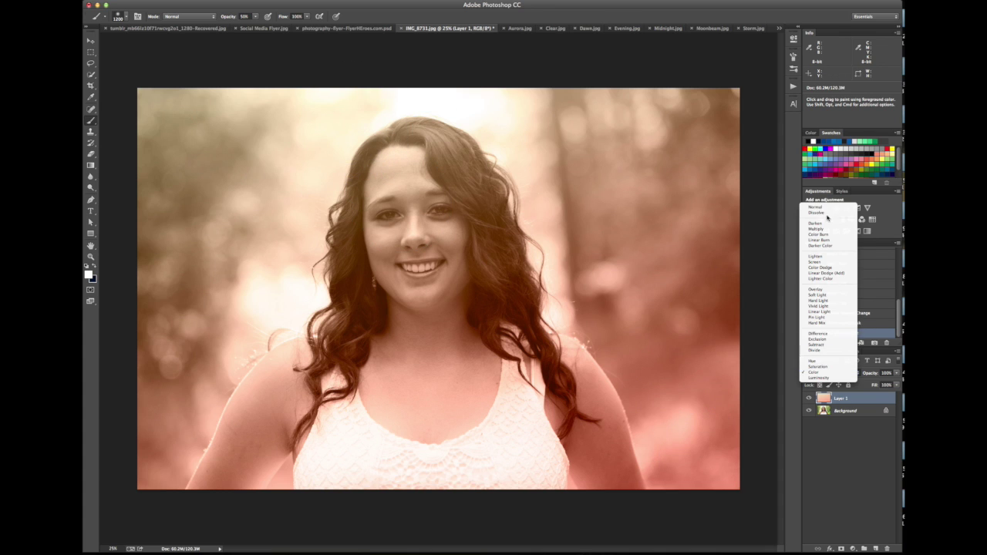
pyautogui.click(826, 207)
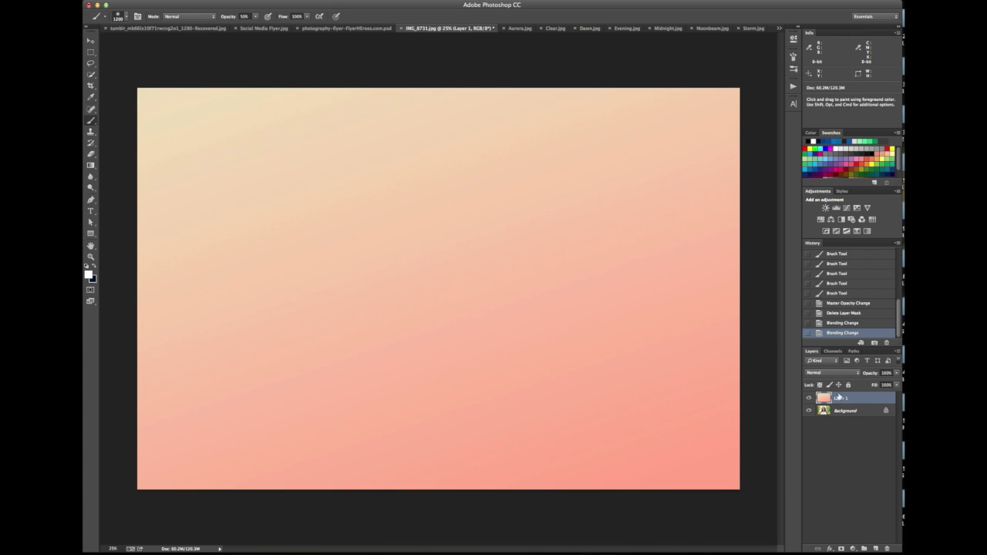
pyautogui.click(825, 374)
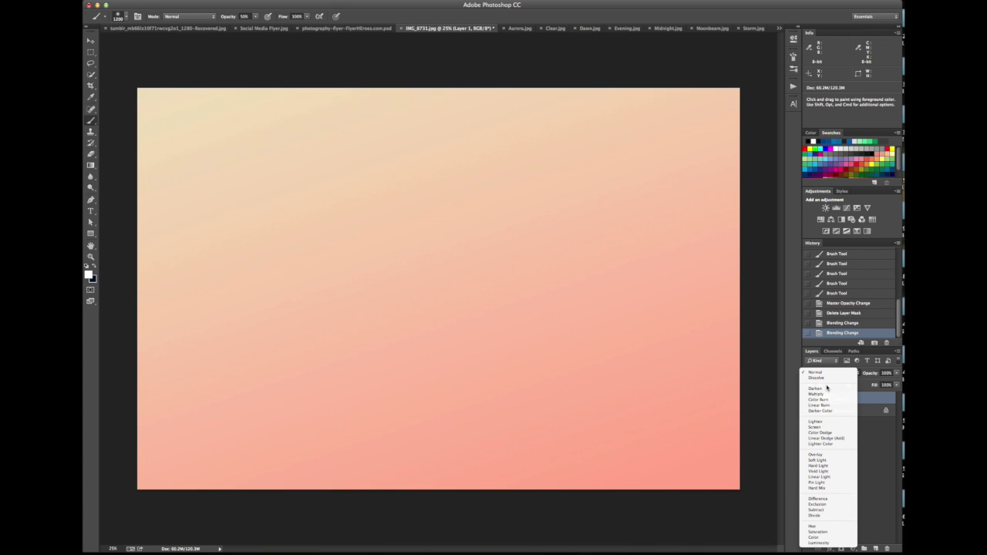
pyautogui.click(813, 538)
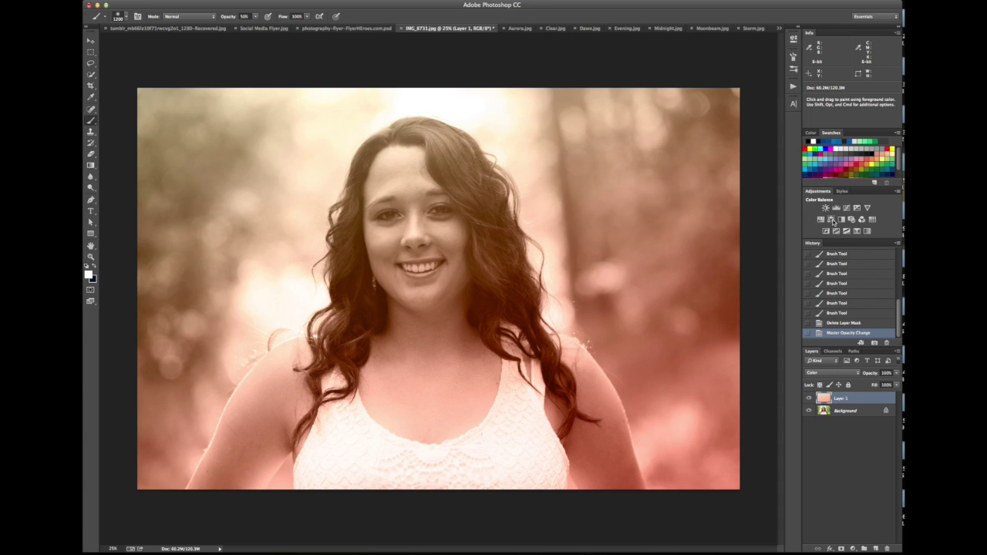
# Step: Add a Hue/Saturation adjustment with saturation +47 and clip it to Layer 1
pyautogui.click(821, 220)
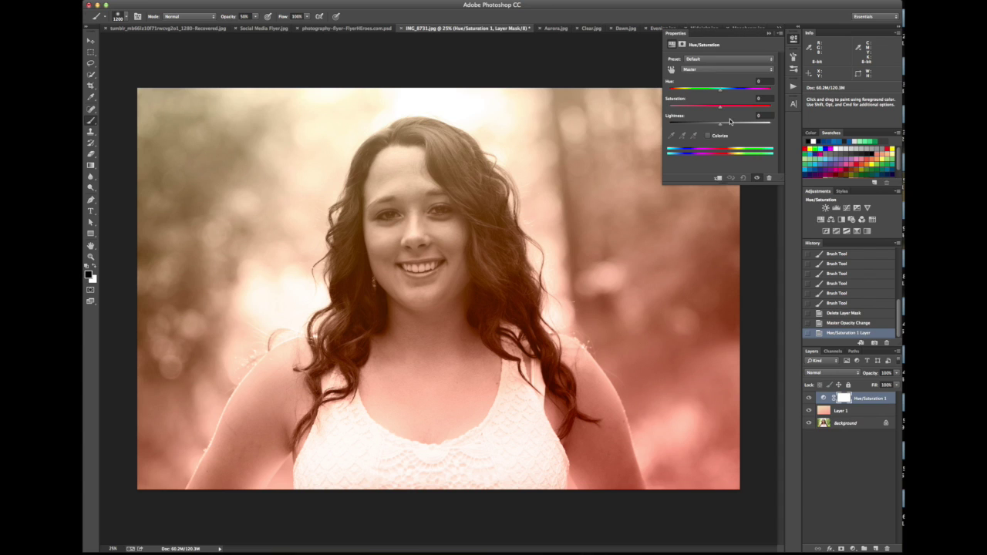
pyautogui.moveTo(720, 110); pyautogui.dragTo(745, 111)
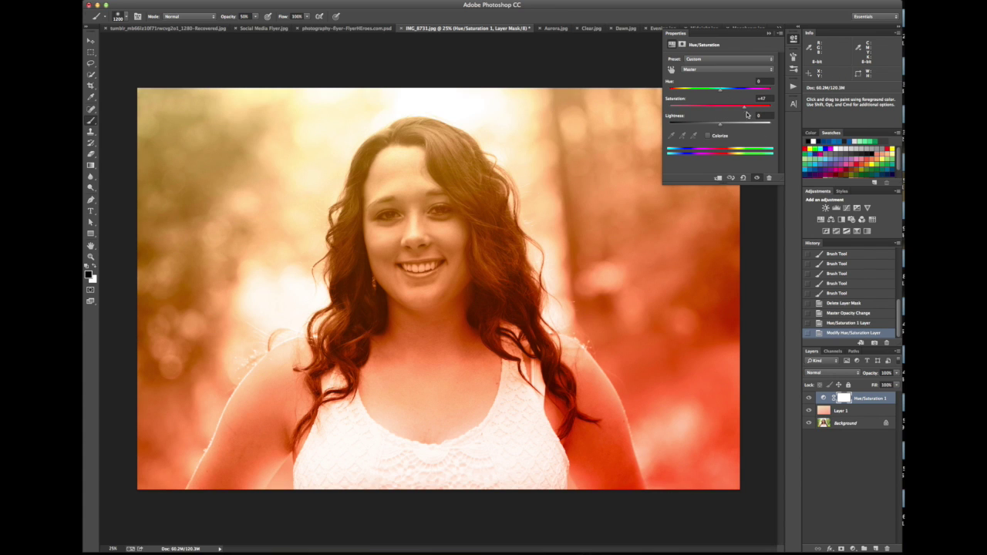
pyautogui.click(869, 401)
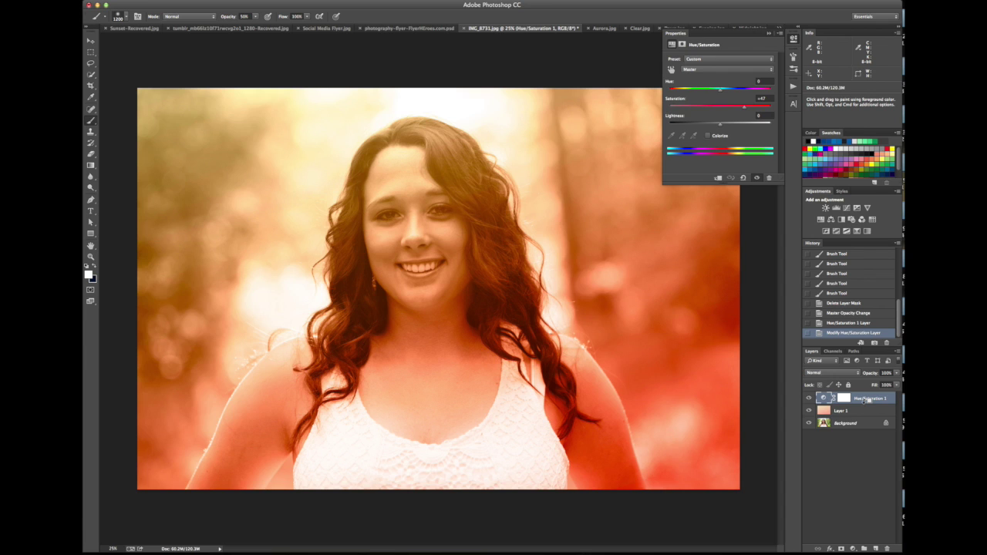
pyautogui.keyDown('alt'); pyautogui.click(862, 401); pyautogui.keyUp('alt')
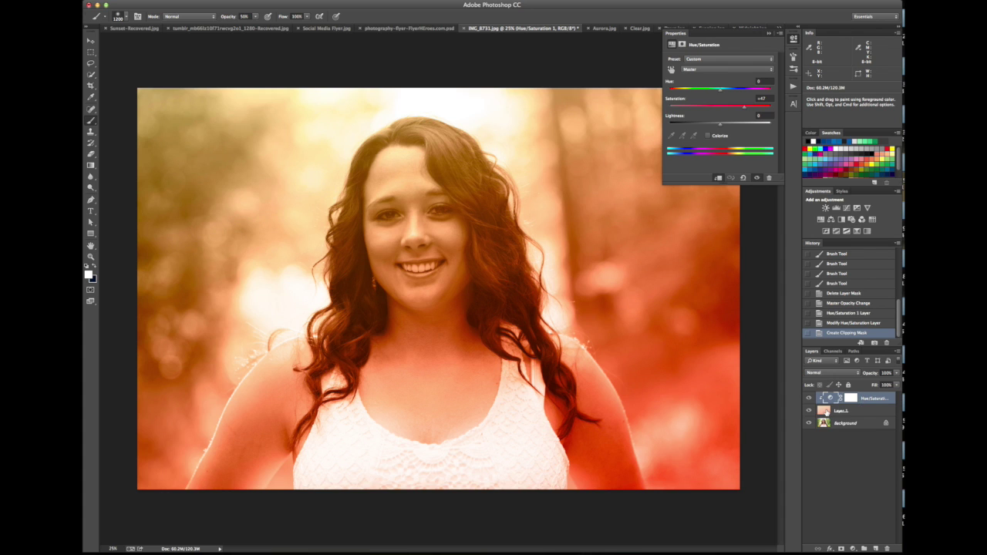
pyautogui.click(808, 411)
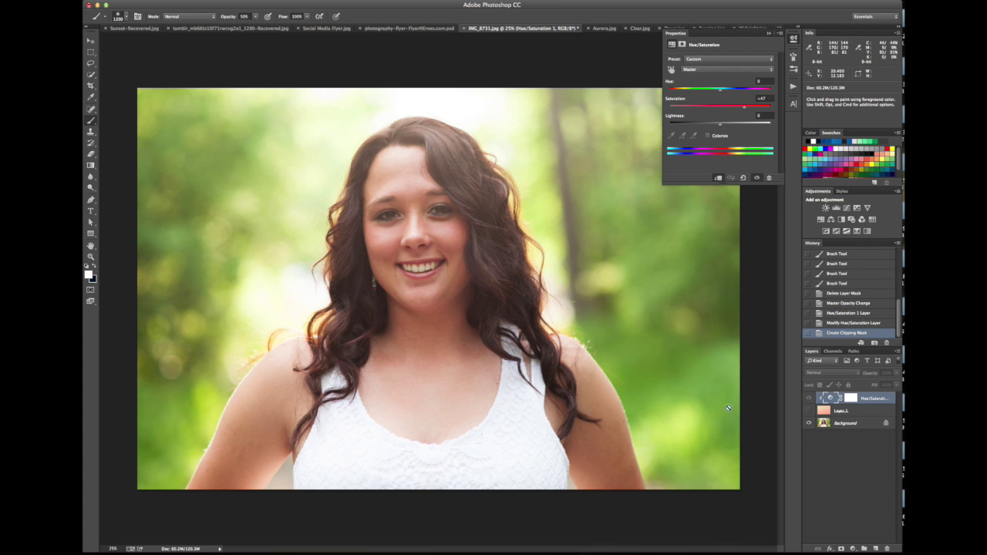
pyautogui.click(808, 411)
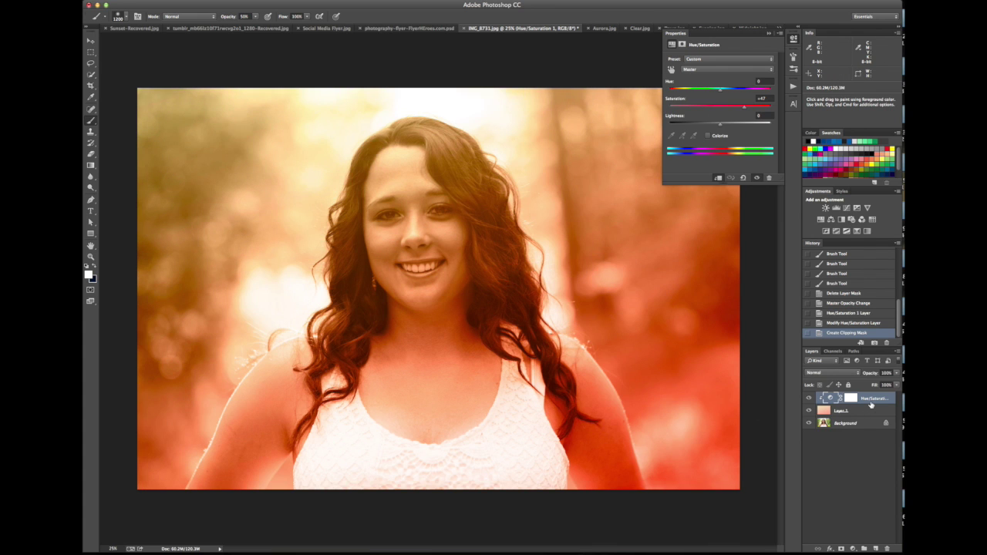
# Step: Compare unclipped, clip the adjustment again and lower its saturation to -9
pyautogui.keyDown('alt'); pyautogui.click(873, 403); pyautogui.keyUp('alt')
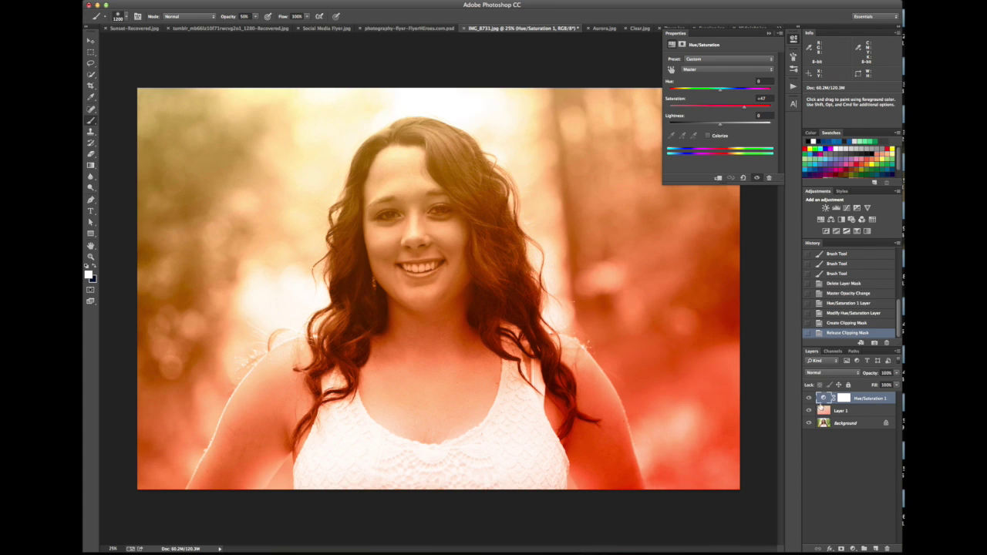
pyautogui.click(809, 411)
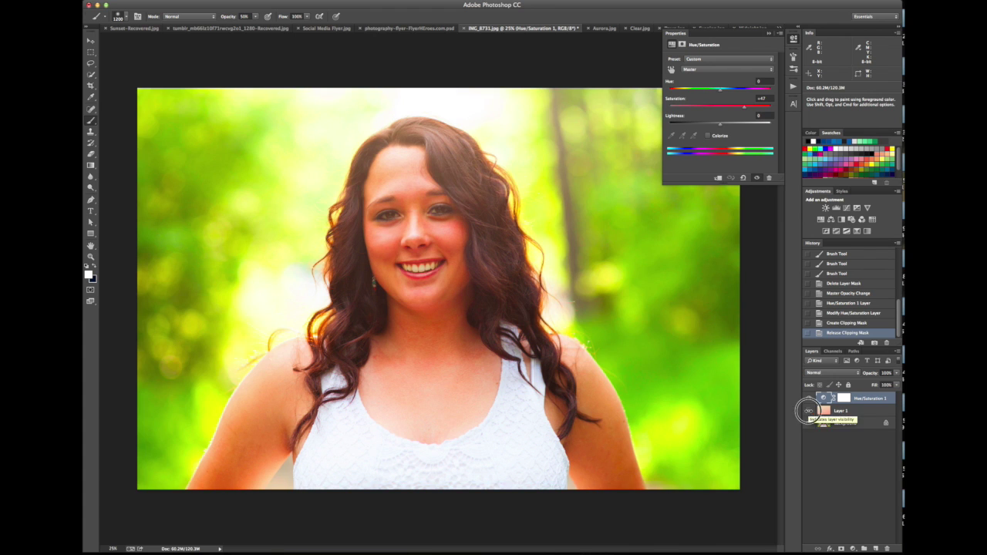
pyautogui.click(809, 411)
pyautogui.keyDown('alt'); pyautogui.click(870, 407); pyautogui.keyUp('alt')
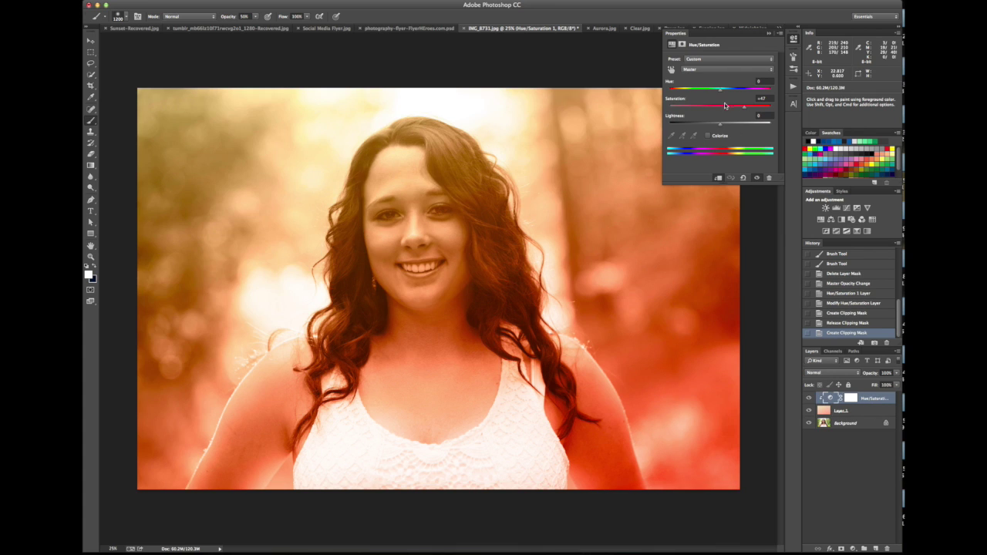
pyautogui.moveTo(744, 107)
pyautogui.mouseDown()
pyautogui.moveTo(693, 110)
pyautogui.moveTo(722, 111)
pyautogui.moveTo(711, 88)
pyautogui.moveTo(699, 91)
pyautogui.moveTo(762, 94)
pyautogui.moveTo(734, 93)
pyautogui.mouseUp()
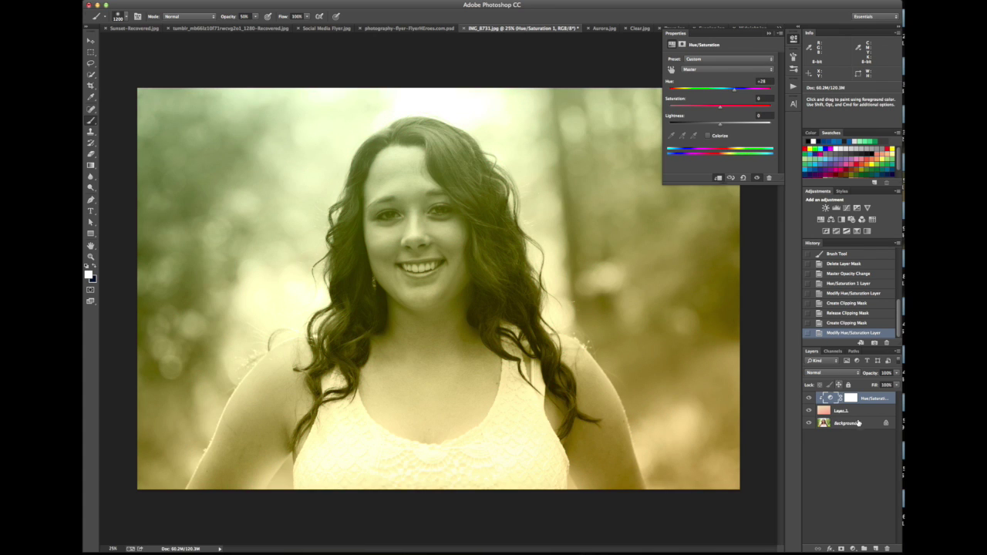
pyautogui.click(859, 411)
# Step: Hide Hue/Saturation and add Curves 1 clipped to Layer 1, lowering the curve for a rosier red
pyautogui.click(810, 399)
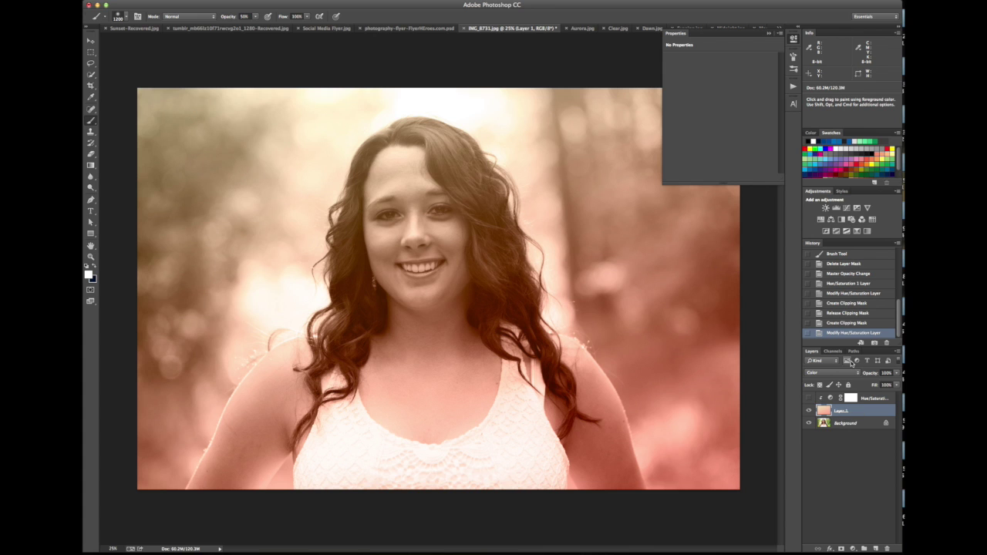
pyautogui.click(856, 208)
pyautogui.moveTo(719, 131); pyautogui.dragTo(747, 131)
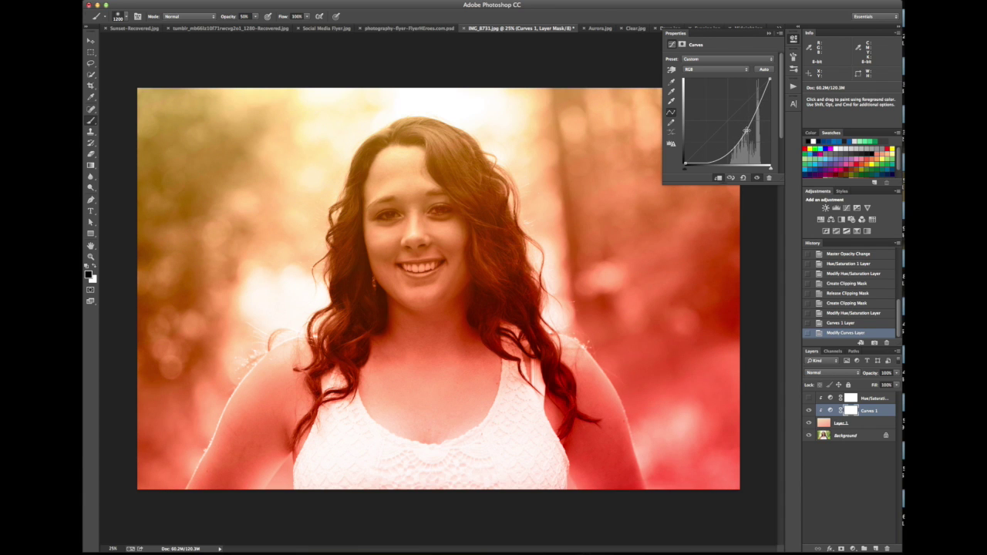
pyautogui.click(793, 40)
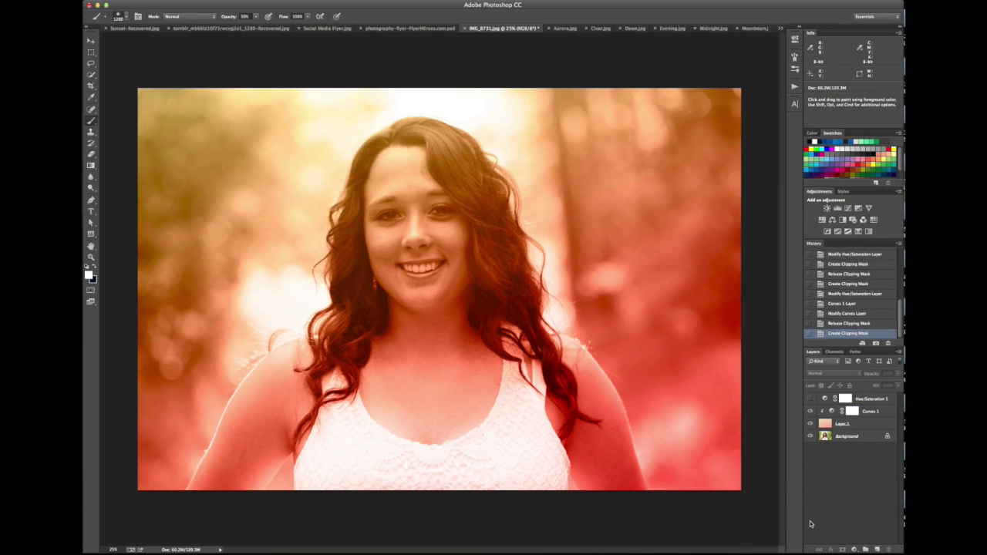